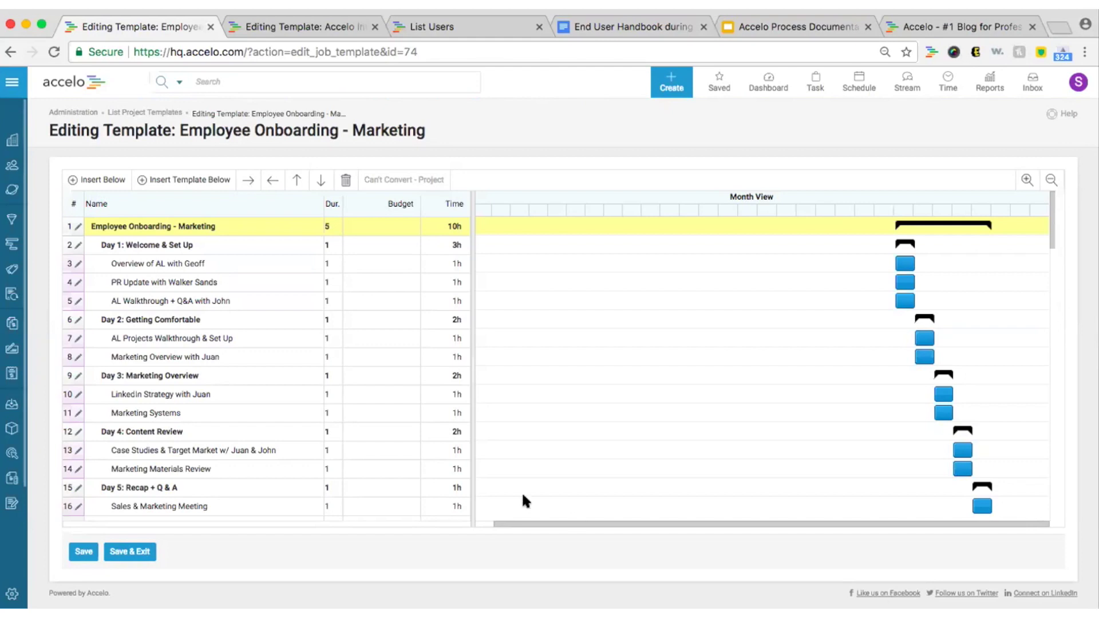
Bring up the Accelo Internal - Success Training template and scroll through its task groups.
{"action": "left_click", "coordinate": [317, 26]}
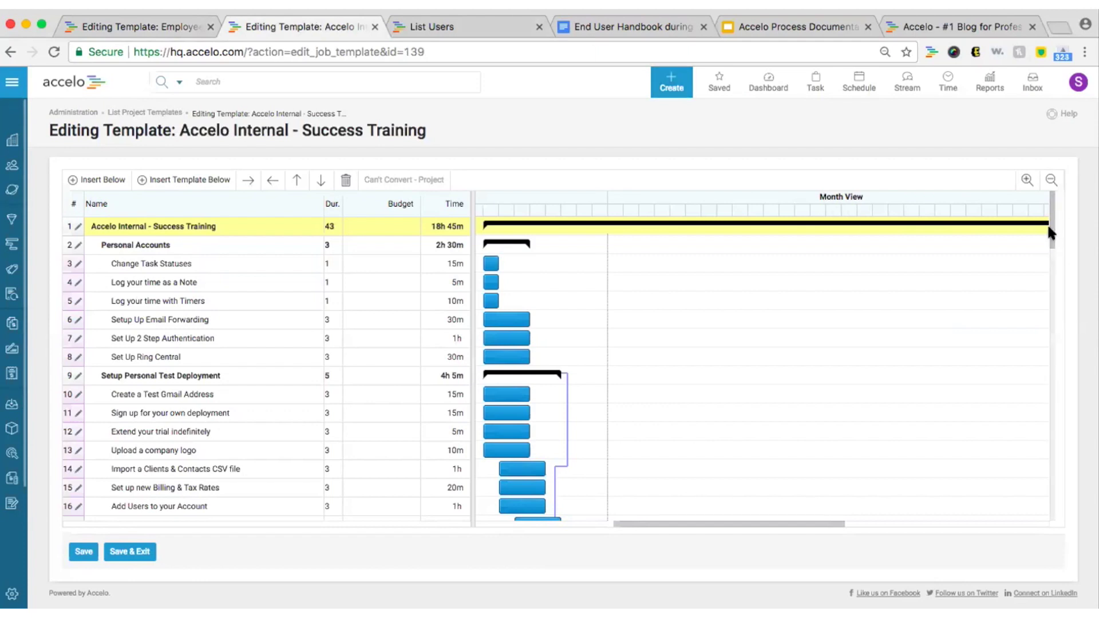
{"action": "left_click_drag", "start_coordinate": [1050, 233], "coordinate": [1066, 195]}
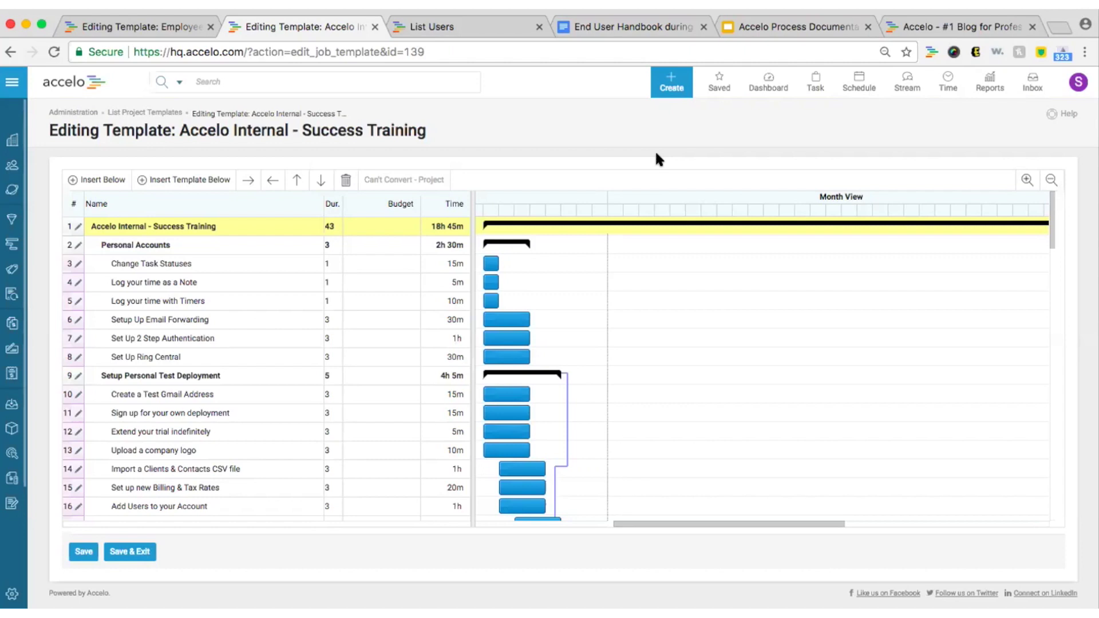
From the List Users page, start a new user and put the cursor in the first name field.
{"action": "left_click", "coordinate": [484, 32]}
{"action": "scroll", "coordinate": [554, 102], "scroll_direction": "up", "scroll_amount": 2}
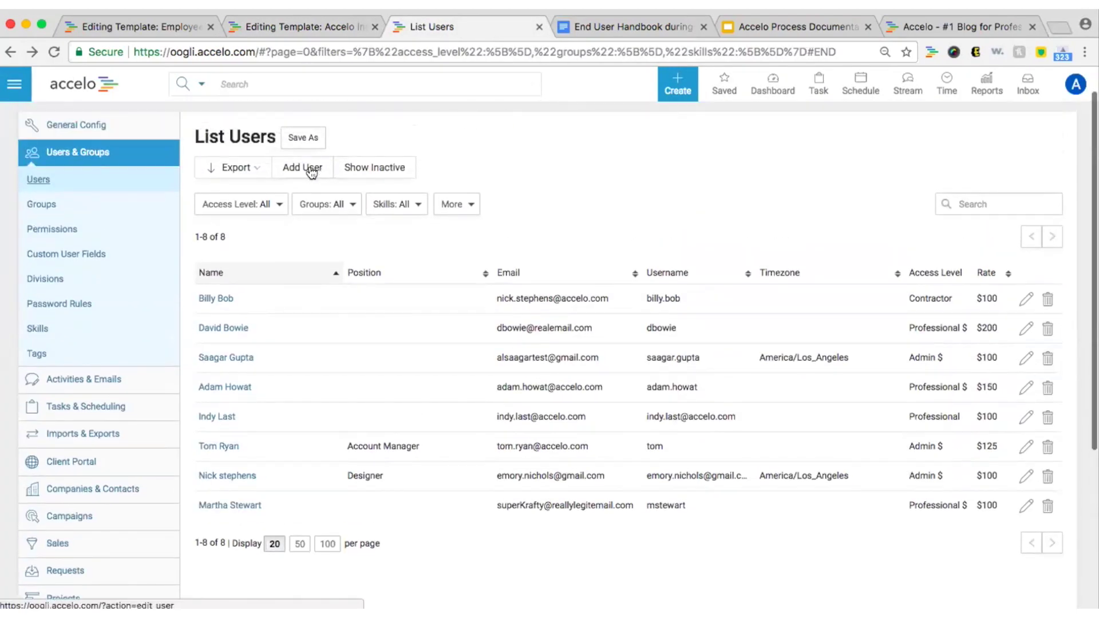
{"action": "left_click", "coordinate": [310, 173]}
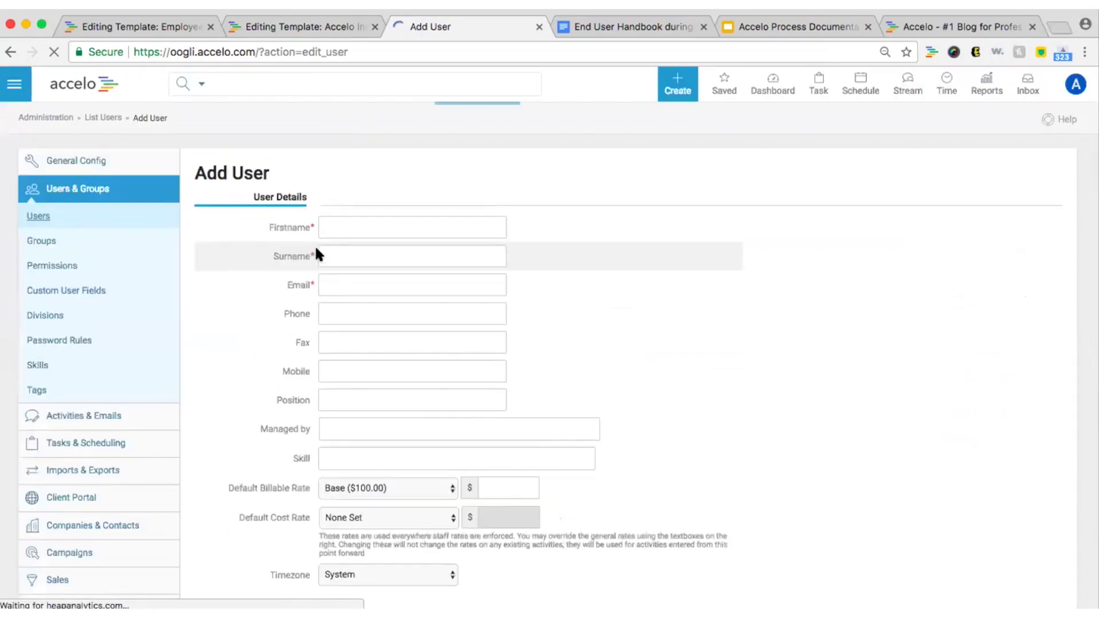
{"action": "left_click", "coordinate": [332, 229]}
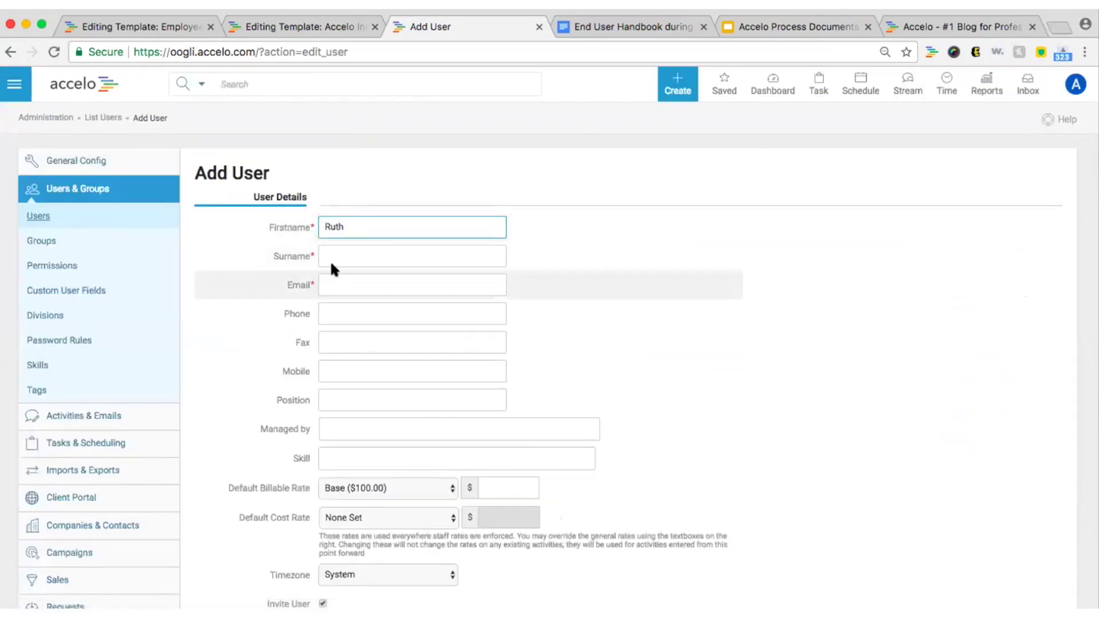
Enter the new user's first name, surname and e-mail address in the Add User form.
{"action": "left_click", "coordinate": [329, 260]}
{"action": "left_click", "coordinate": [332, 277]}
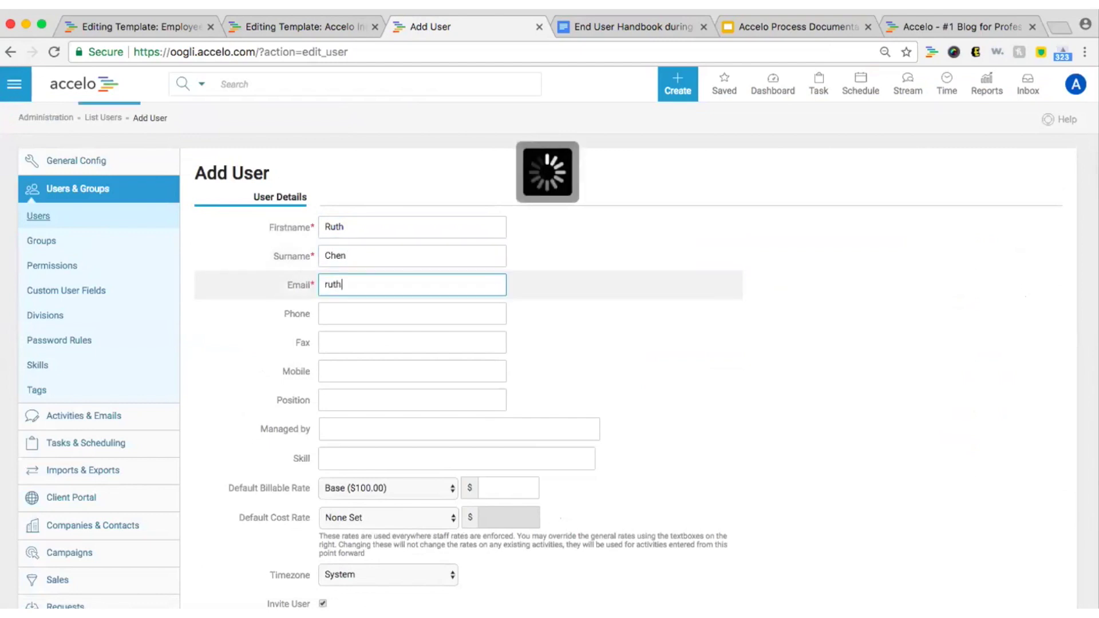
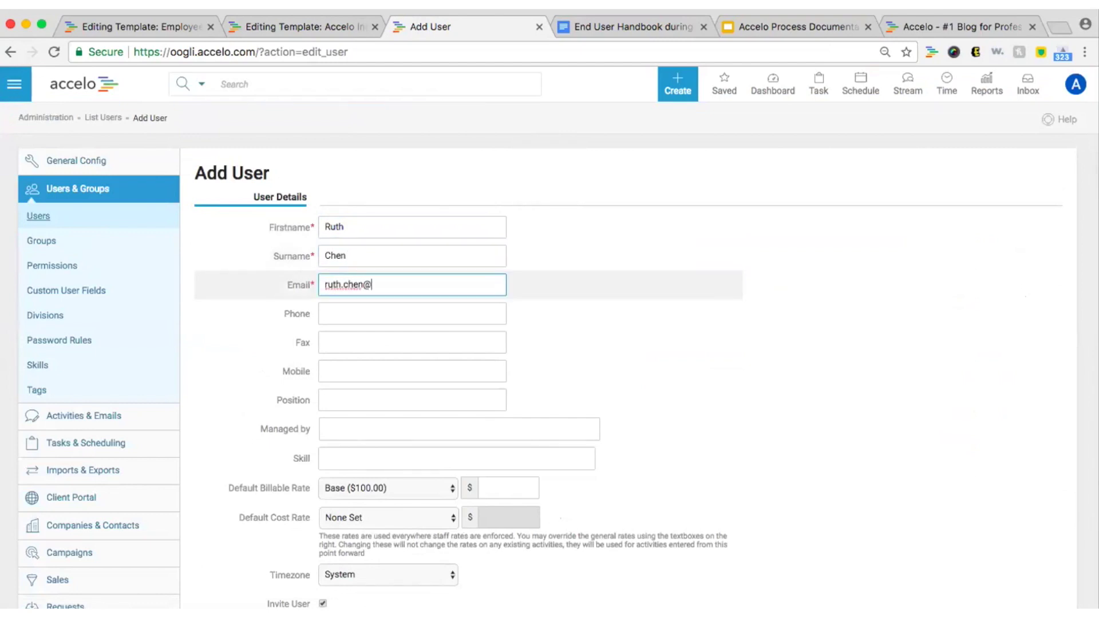
{"action": "left_click", "coordinate": [647, 456]}
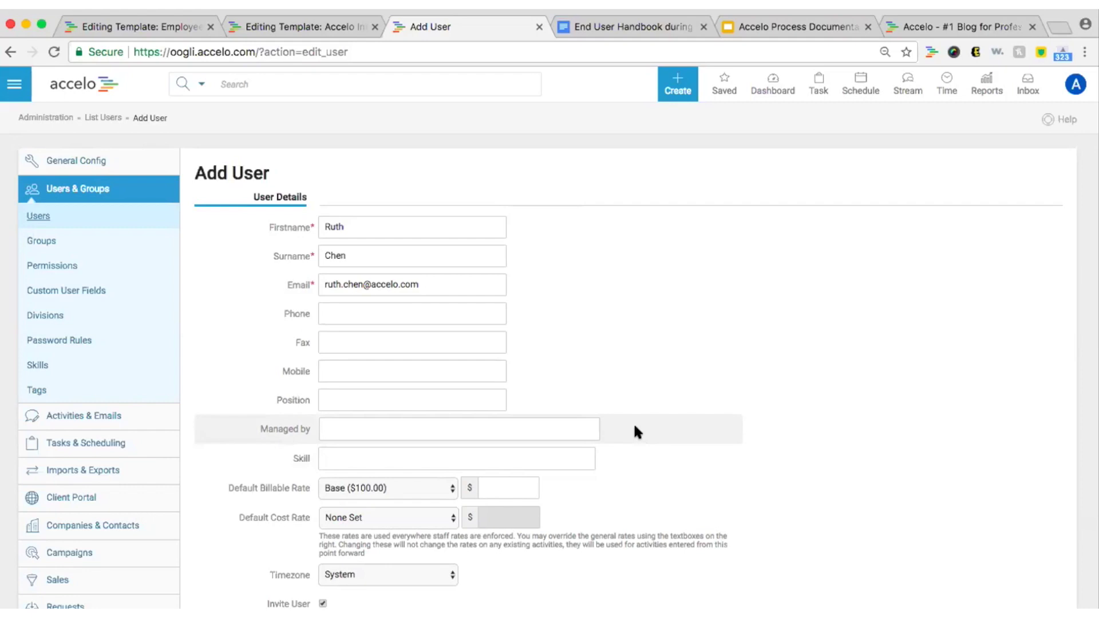
{"action": "left_click", "coordinate": [584, 427]}
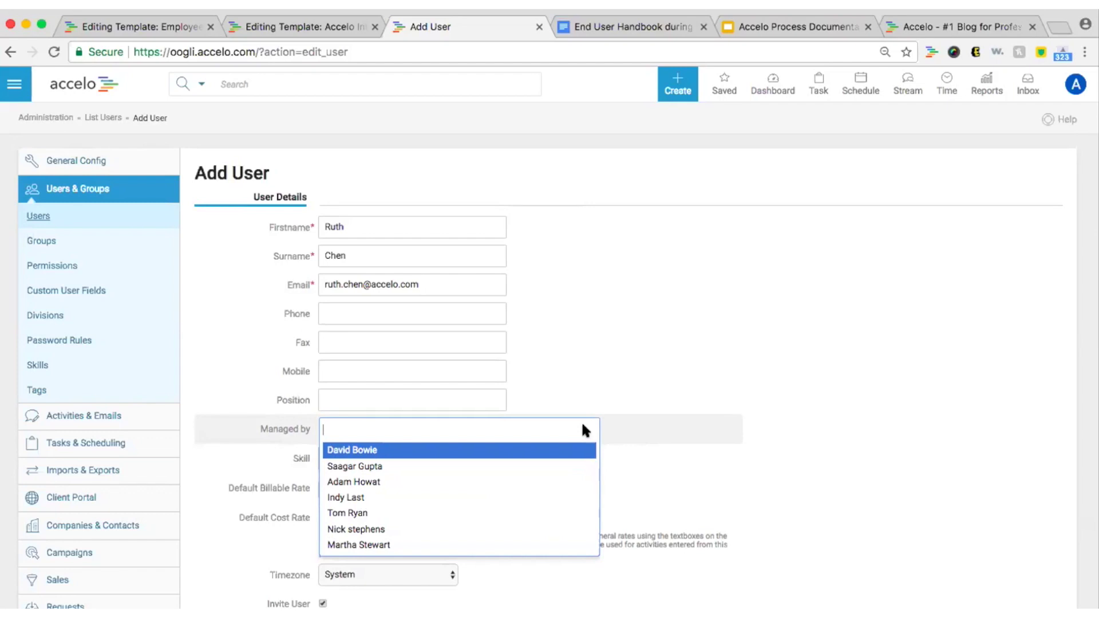
Choose an existing team member from the Managed by list as the new user's manager.
{"action": "left_click", "coordinate": [558, 465]}
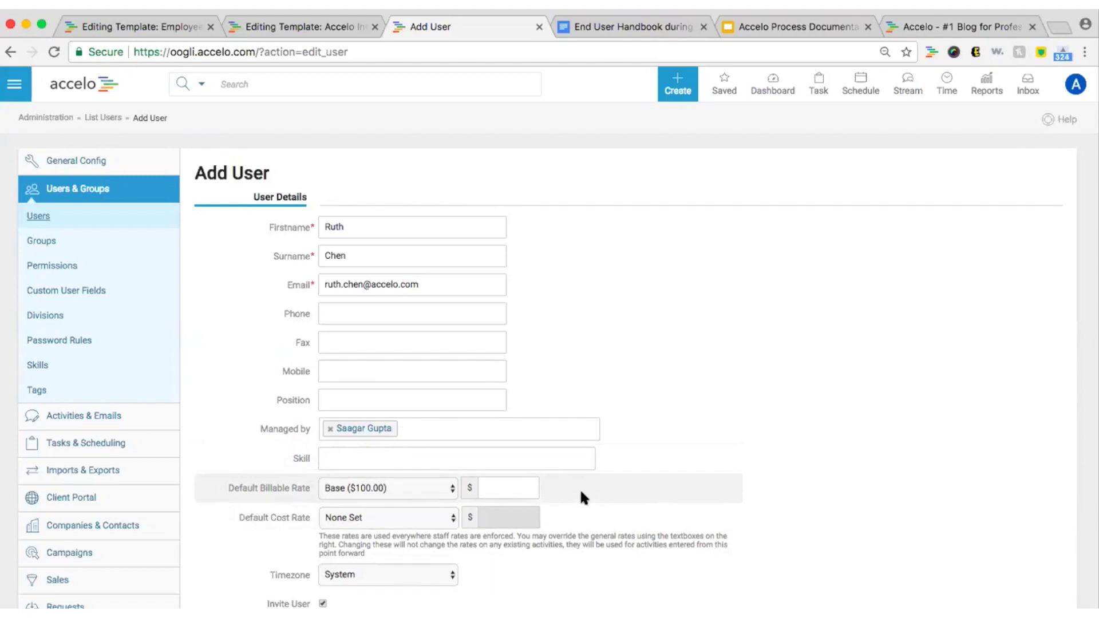
Keep the Base default billable rate but override its amount to 125.00.
{"action": "left_click", "coordinate": [452, 488]}
{"action": "left_click", "coordinate": [435, 488]}
{"action": "left_click", "coordinate": [493, 487]}
{"action": "type", "text": "125.00"}
{"action": "left_click", "coordinate": [598, 472]}
Set the default cost rate to Professional ($25.00) and scroll down to User Access.
{"action": "left_click", "coordinate": [410, 517]}
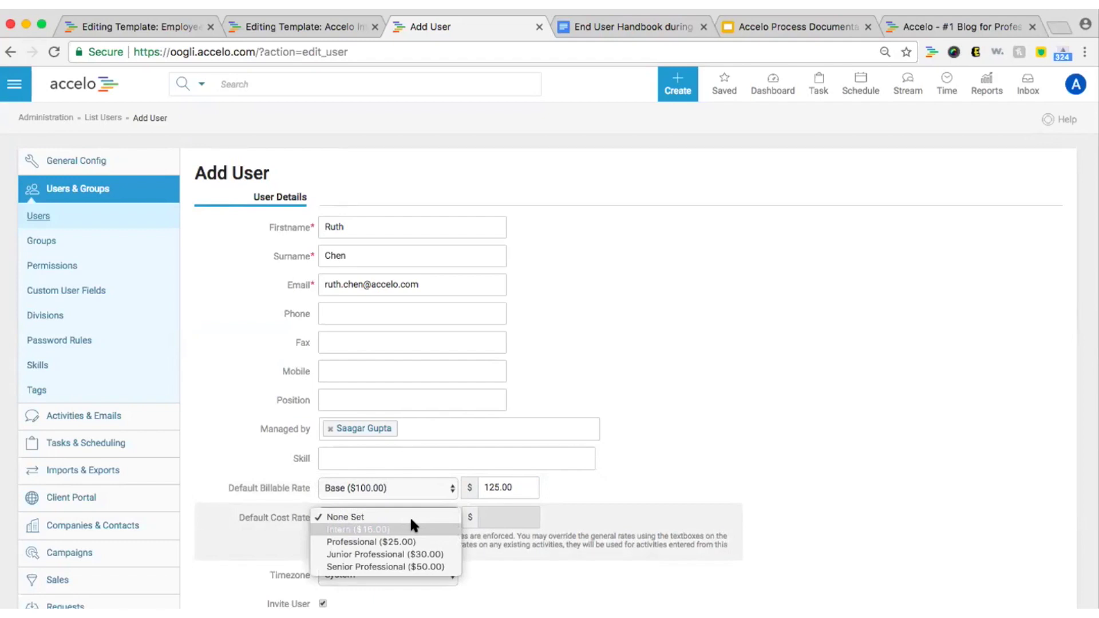
{"action": "left_click", "coordinate": [411, 538]}
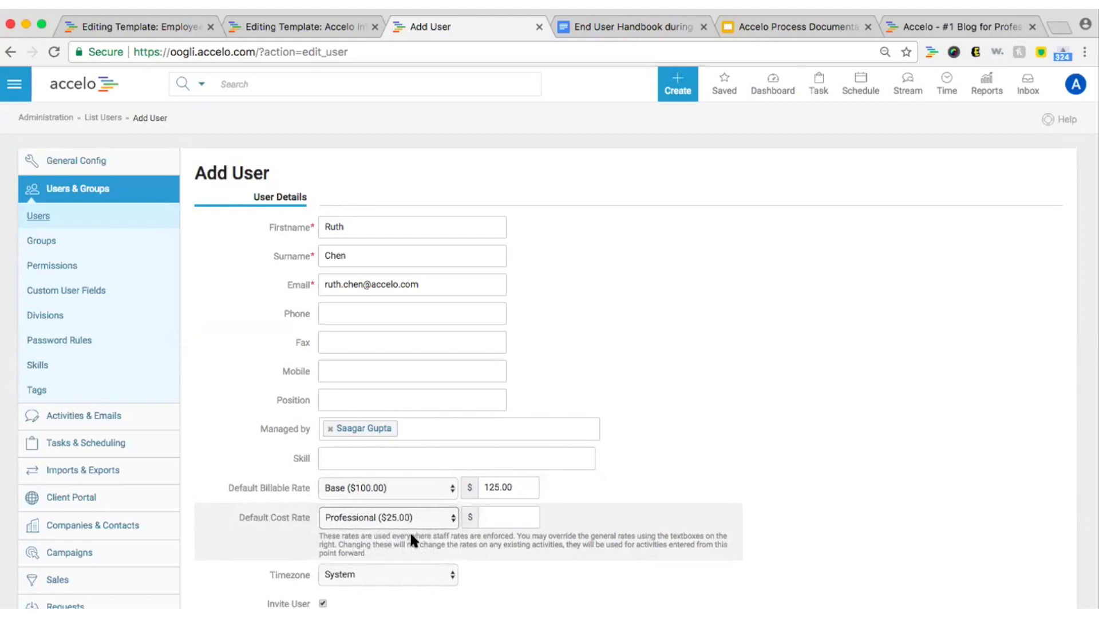
{"action": "left_click", "coordinate": [484, 509]}
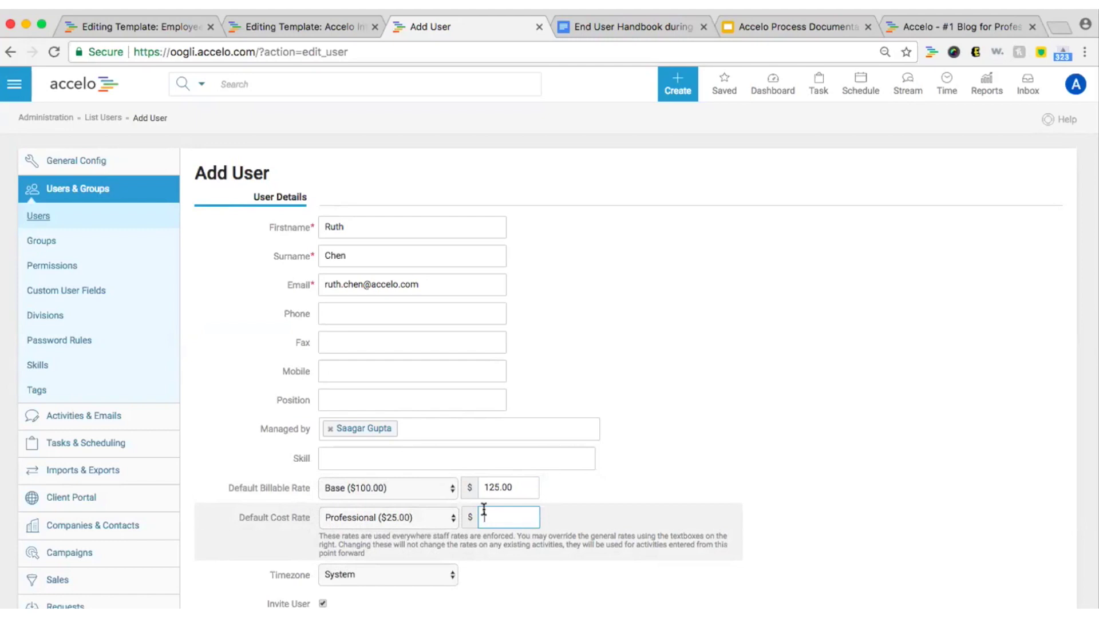
{"action": "left_click", "coordinate": [446, 521]}
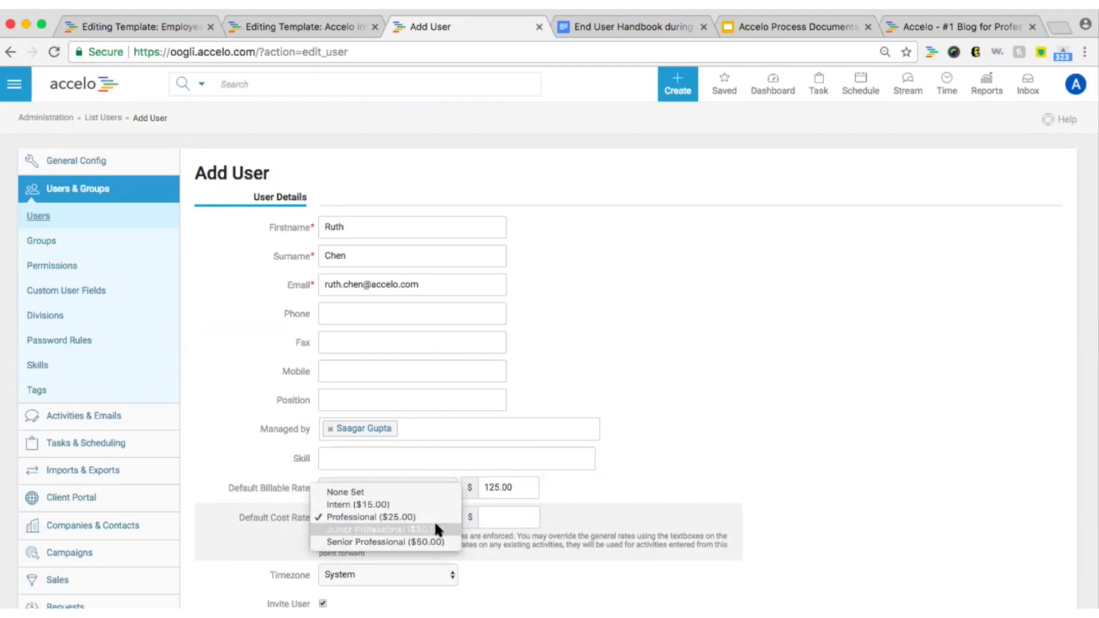
{"action": "left_click", "coordinate": [419, 542]}
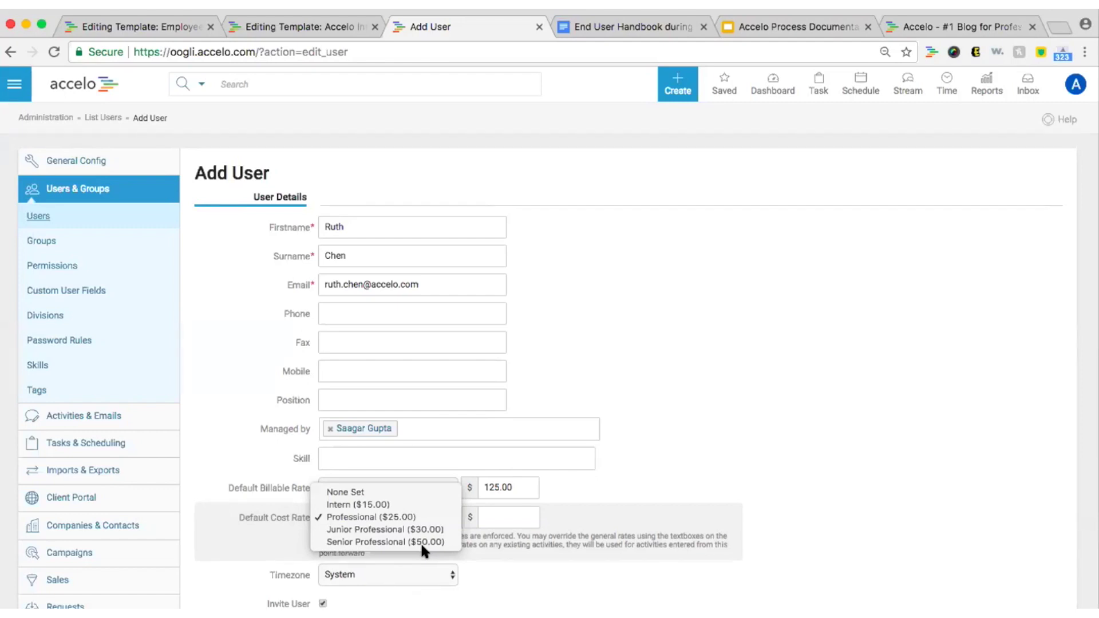
{"action": "left_click", "coordinate": [560, 528]}
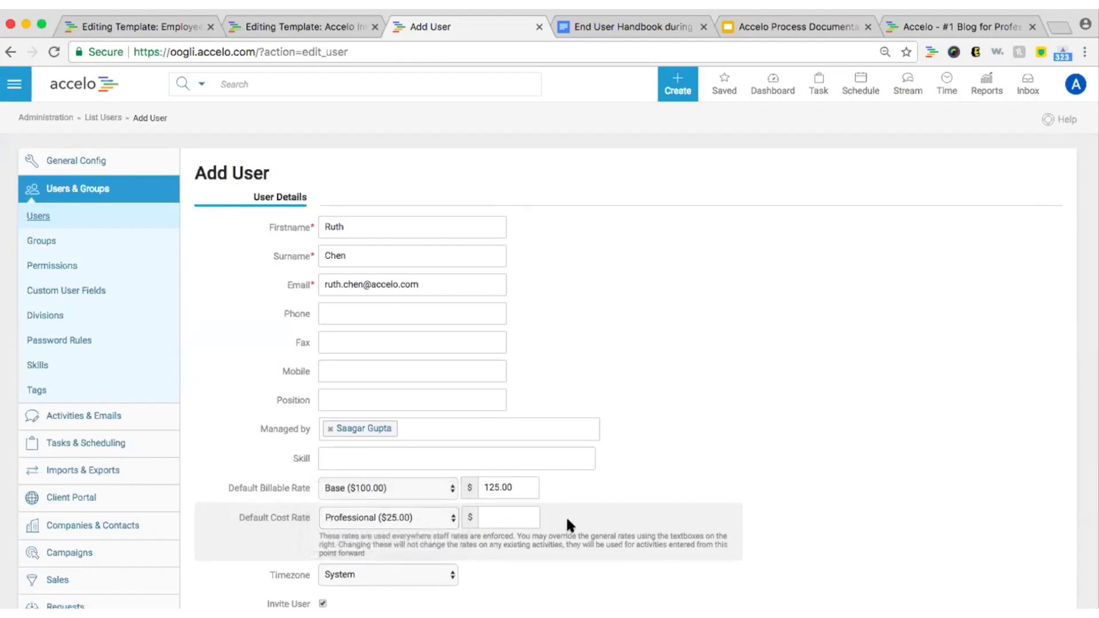
{"action": "scroll", "coordinate": [567, 521], "scroll_direction": "down", "scroll_amount": 5}
{"action": "scroll", "coordinate": [569, 521], "scroll_direction": "down", "scroll_amount": 10}
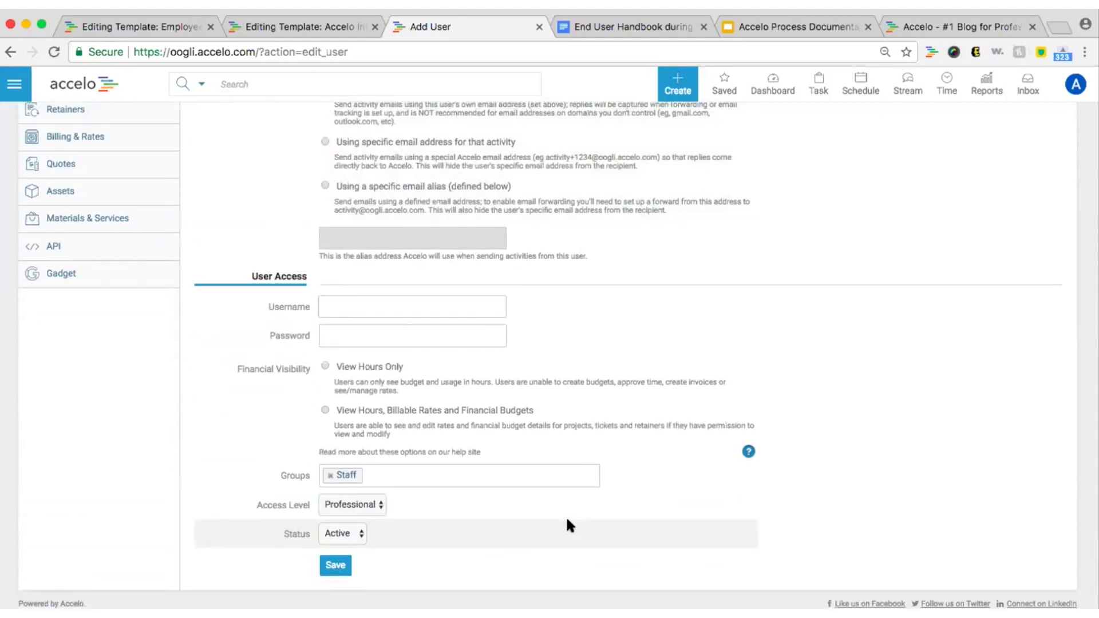
Use the new user's e-mail address as the username and enter a login password.
{"action": "left_click", "coordinate": [416, 305]}
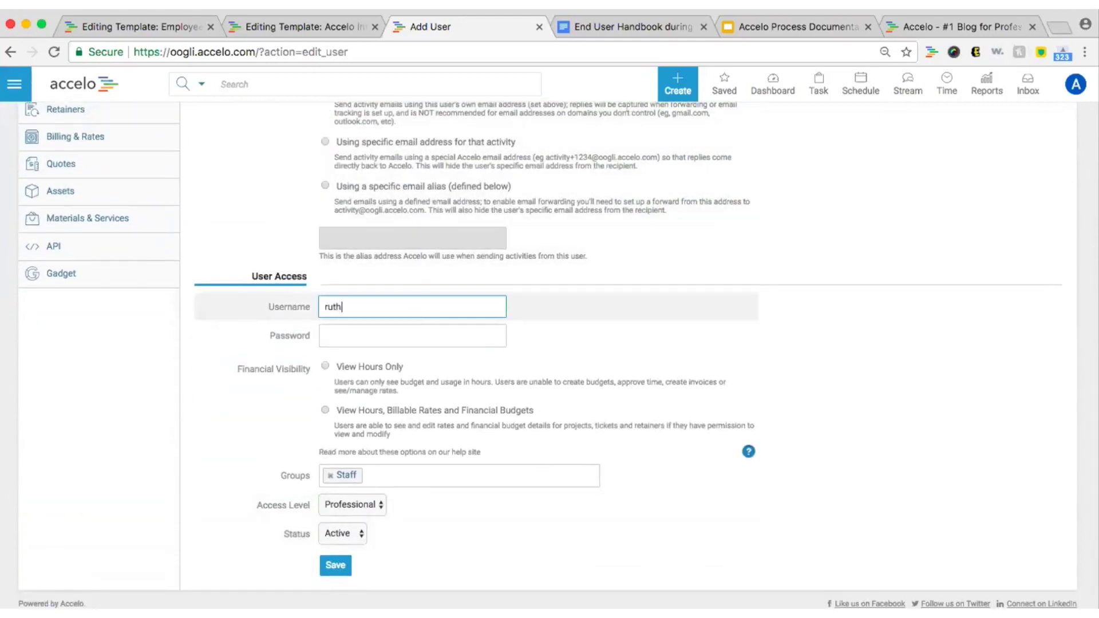
{"action": "key", "text": "Tab"}
{"action": "type", "text": "password1"}
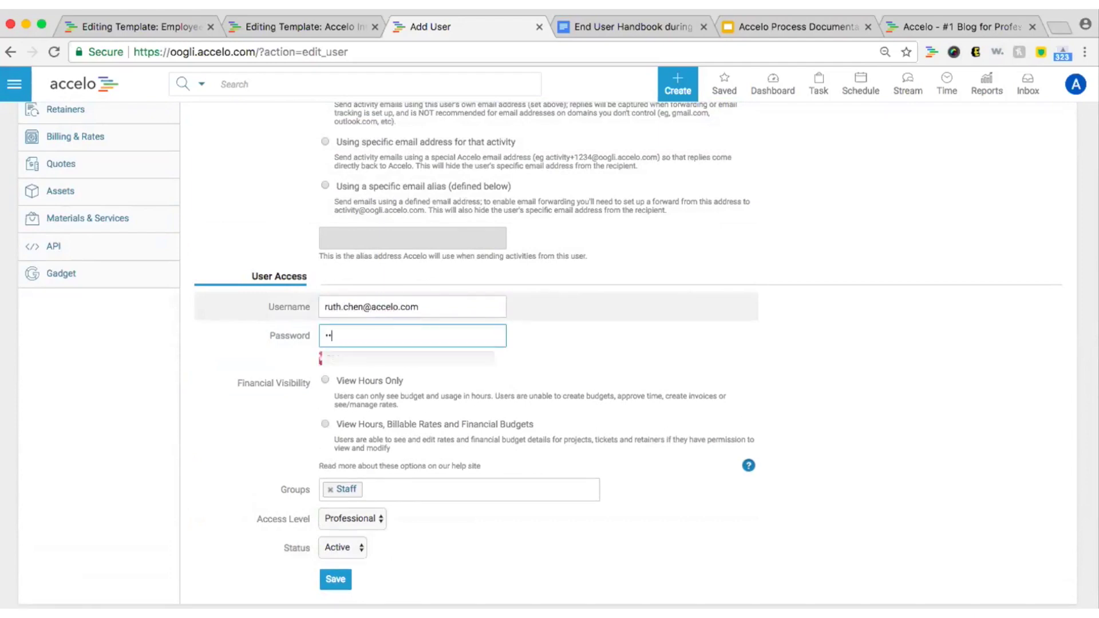
{"action": "left_click", "coordinate": [239, 368]}
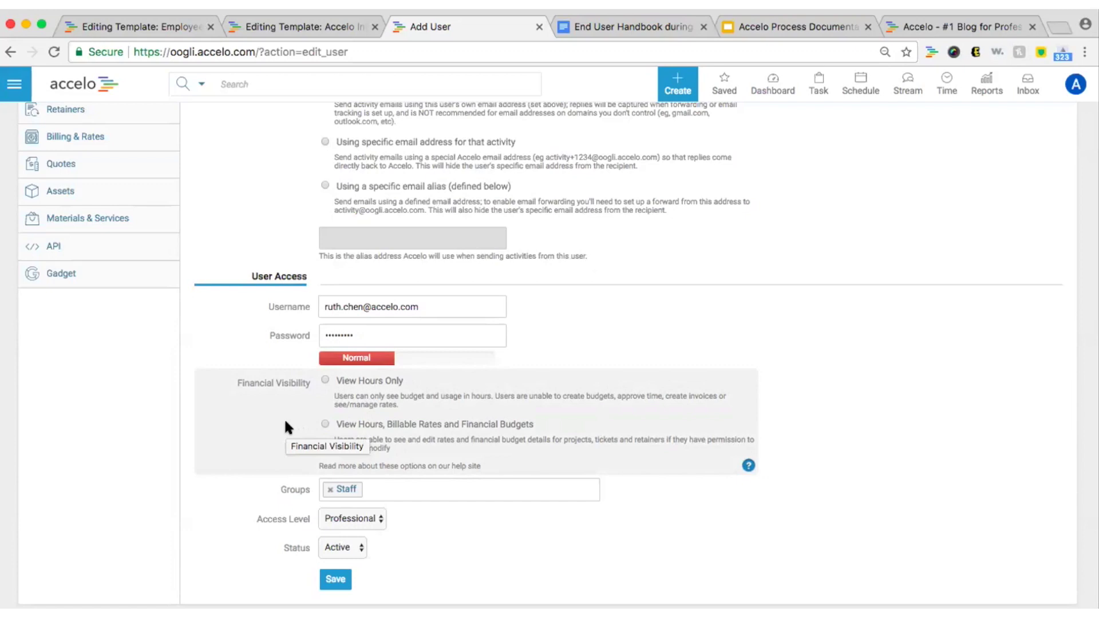
Grant View Hours, Billable Rates and Financial Budgets, add Project Managers, keep Professional access, and save.
{"action": "left_click", "coordinate": [378, 425]}
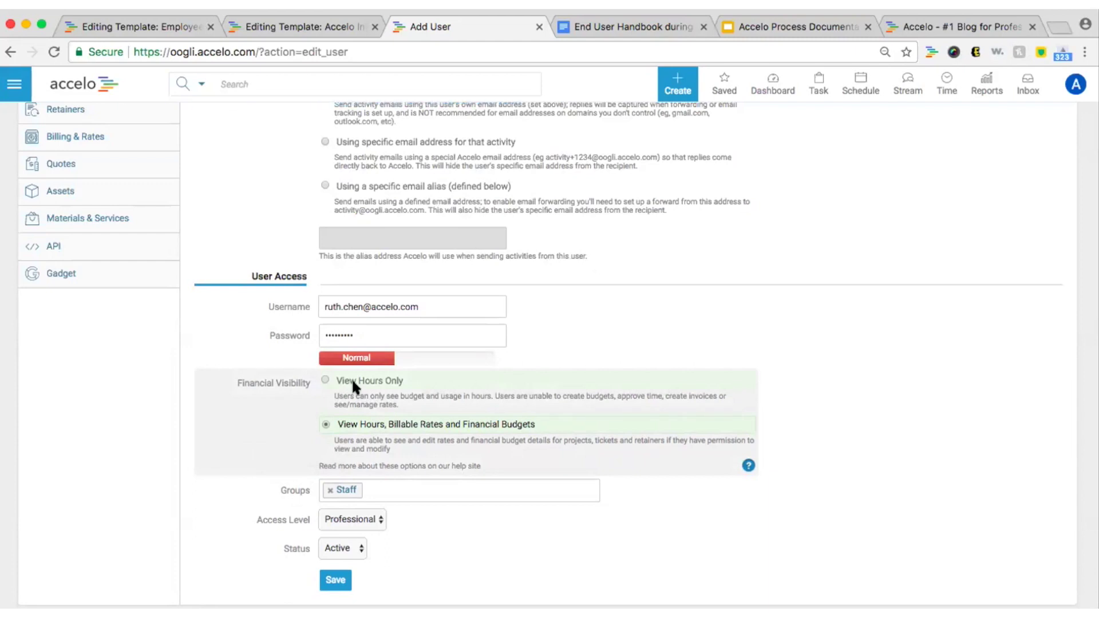
{"action": "left_click", "coordinate": [405, 487]}
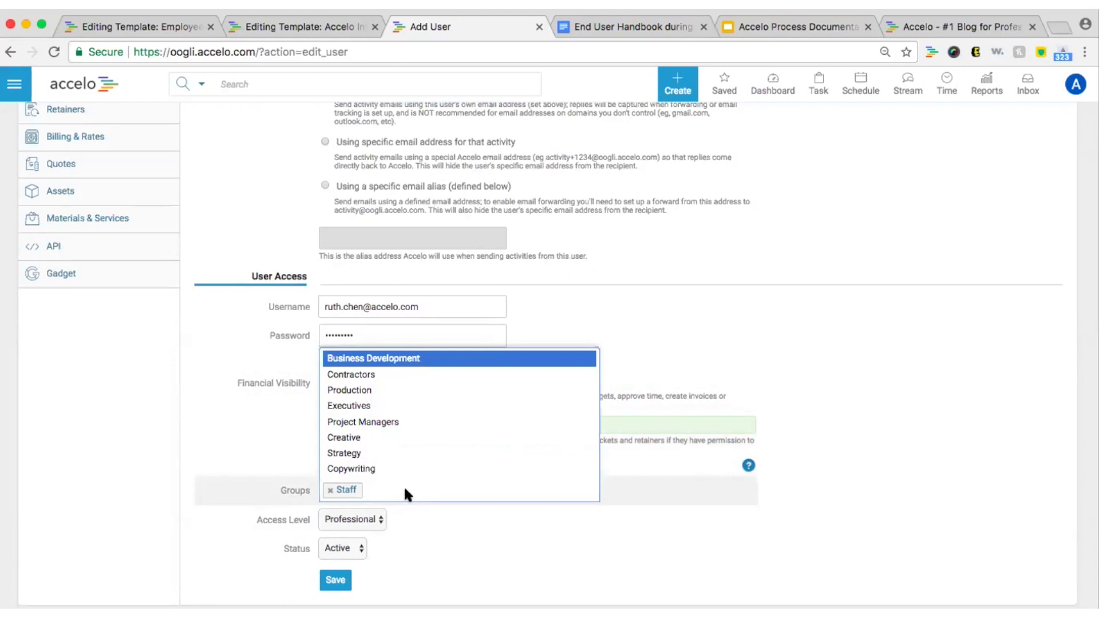
{"action": "left_click", "coordinate": [391, 422]}
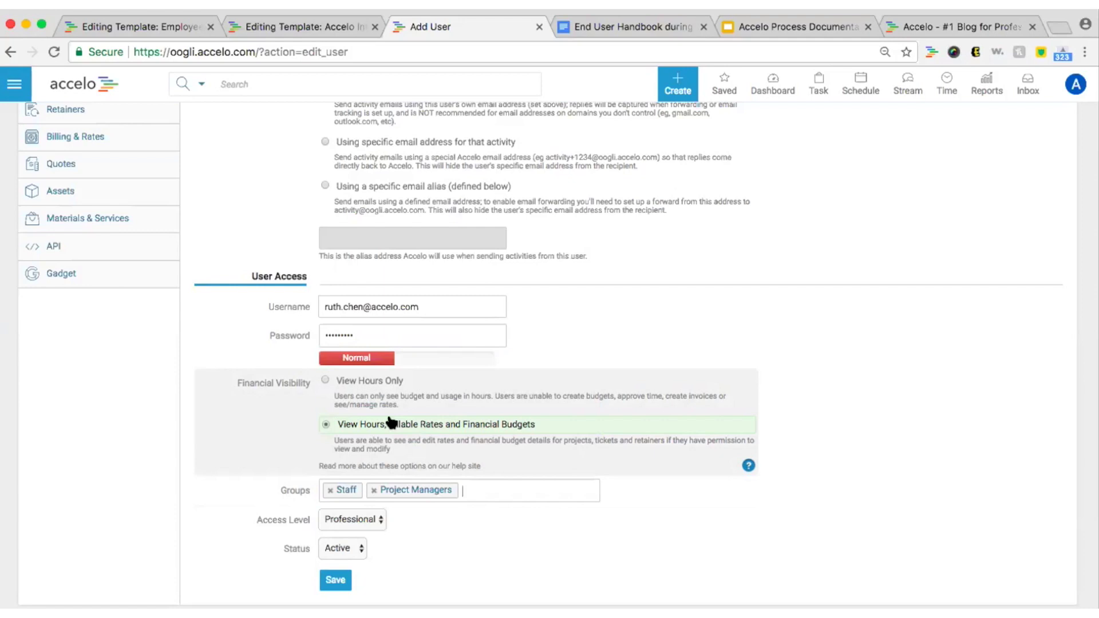
{"action": "left_click", "coordinate": [355, 519]}
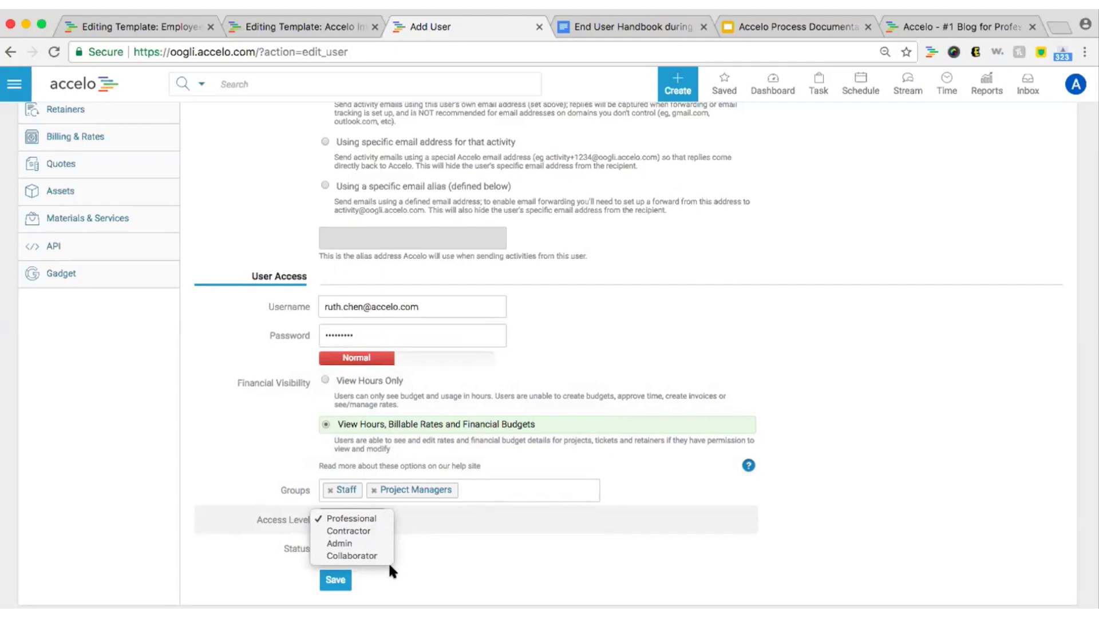
{"action": "left_click", "coordinate": [404, 562]}
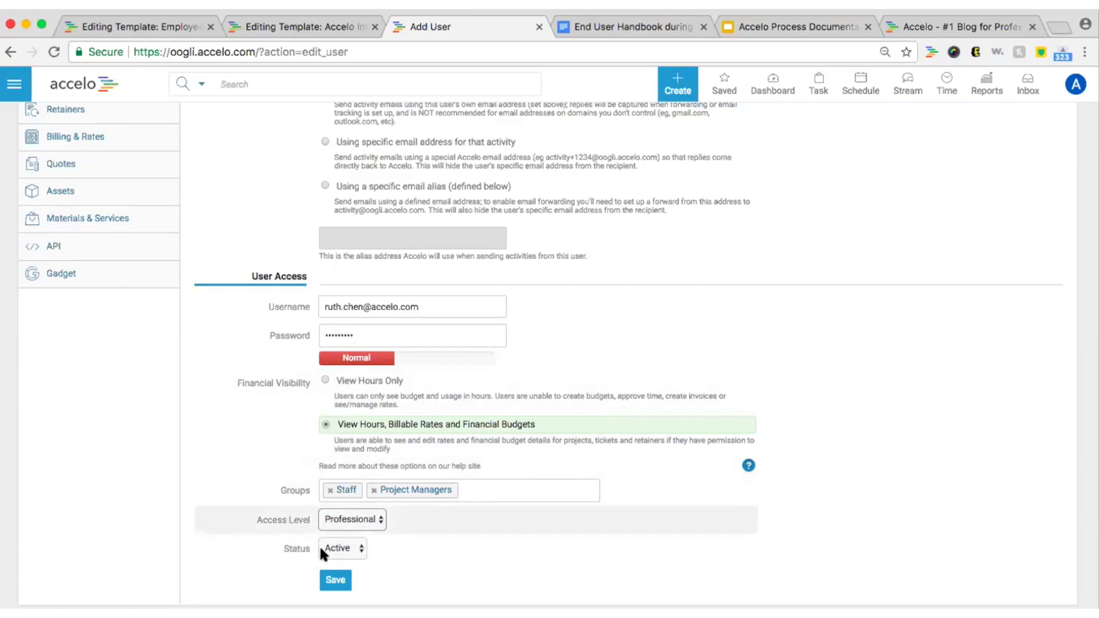
{"action": "left_click", "coordinate": [330, 579]}
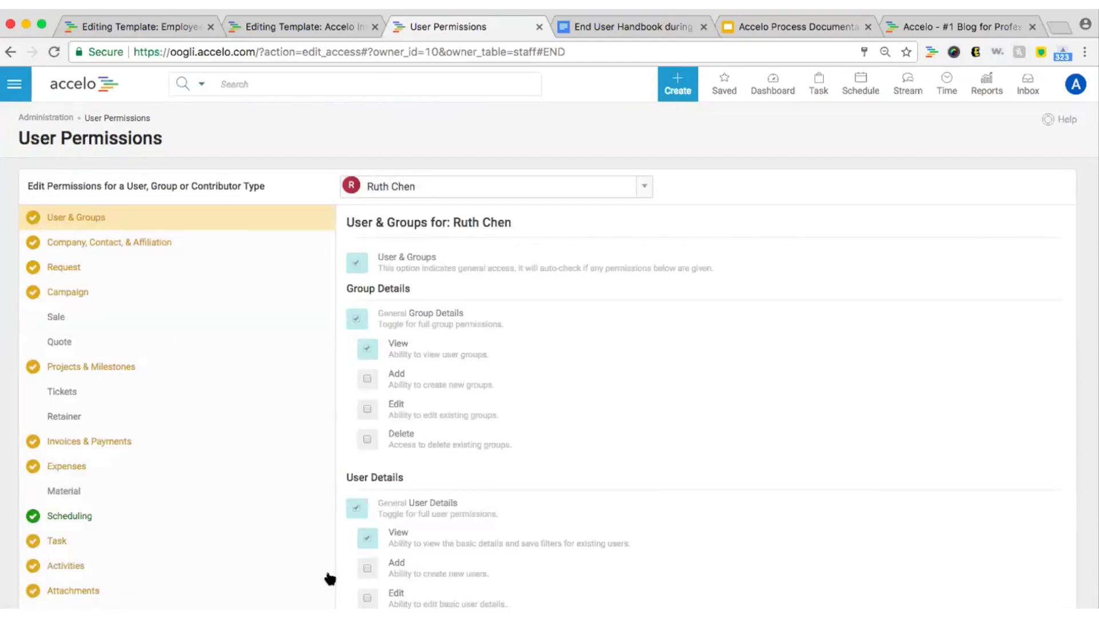
{"action": "left_click", "coordinate": [208, 327]}
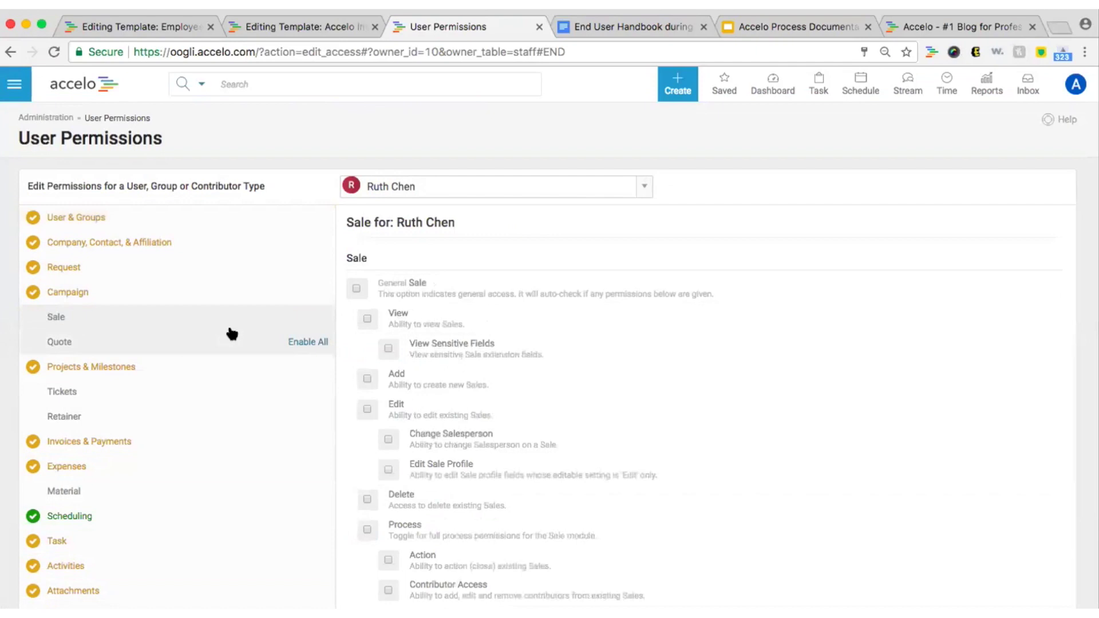
{"action": "left_click", "coordinate": [214, 371]}
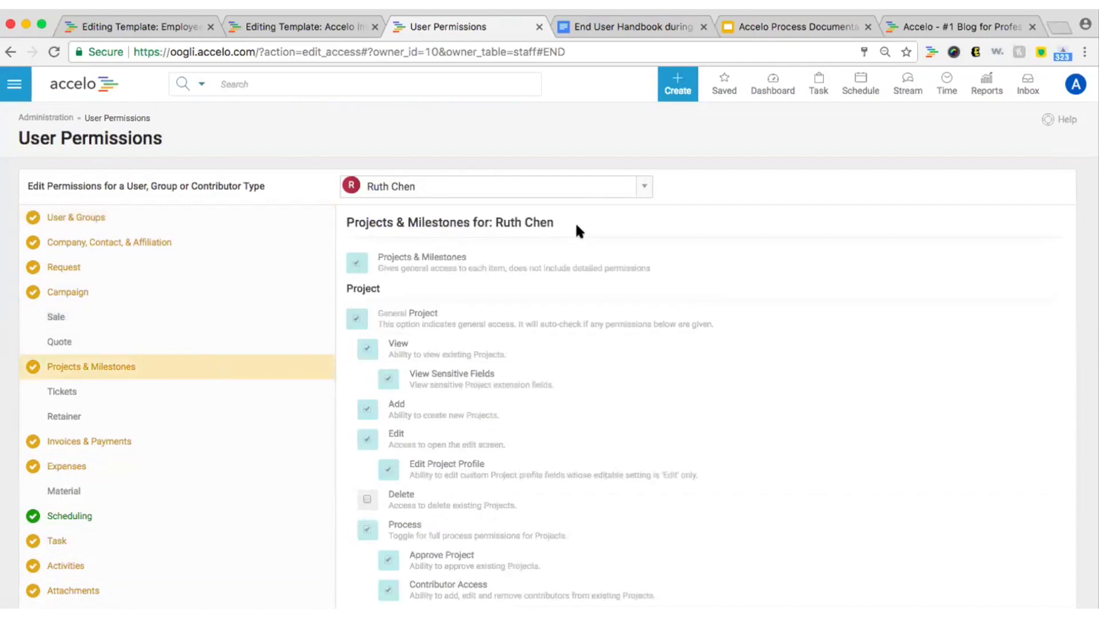
{"action": "scroll", "coordinate": [576, 226], "scroll_direction": "down", "scroll_amount": 5}
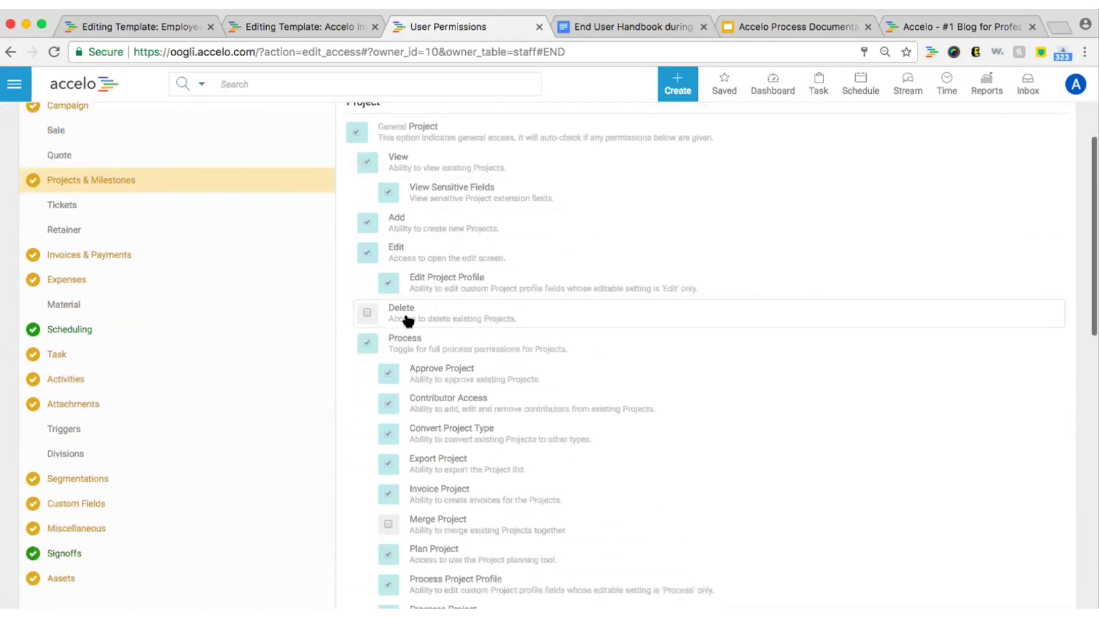
{"action": "scroll", "coordinate": [410, 319], "scroll_direction": "down", "scroll_amount": 10}
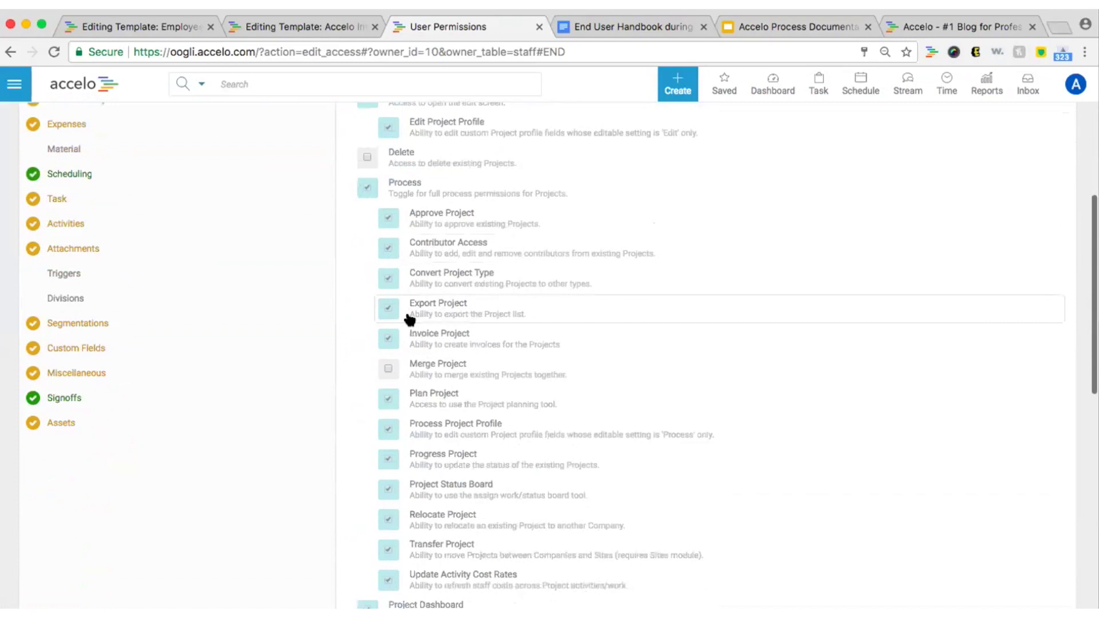
{"action": "scroll", "coordinate": [410, 318], "scroll_direction": "down", "scroll_amount": 3}
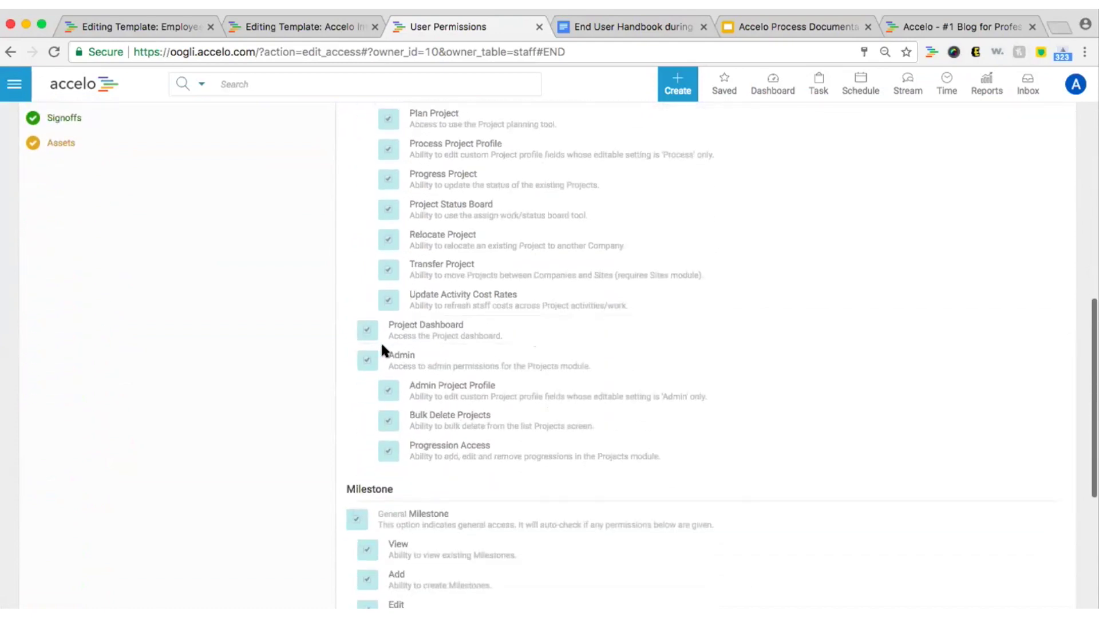
{"action": "scroll", "coordinate": [477, 358], "scroll_direction": "down", "scroll_amount": 9}
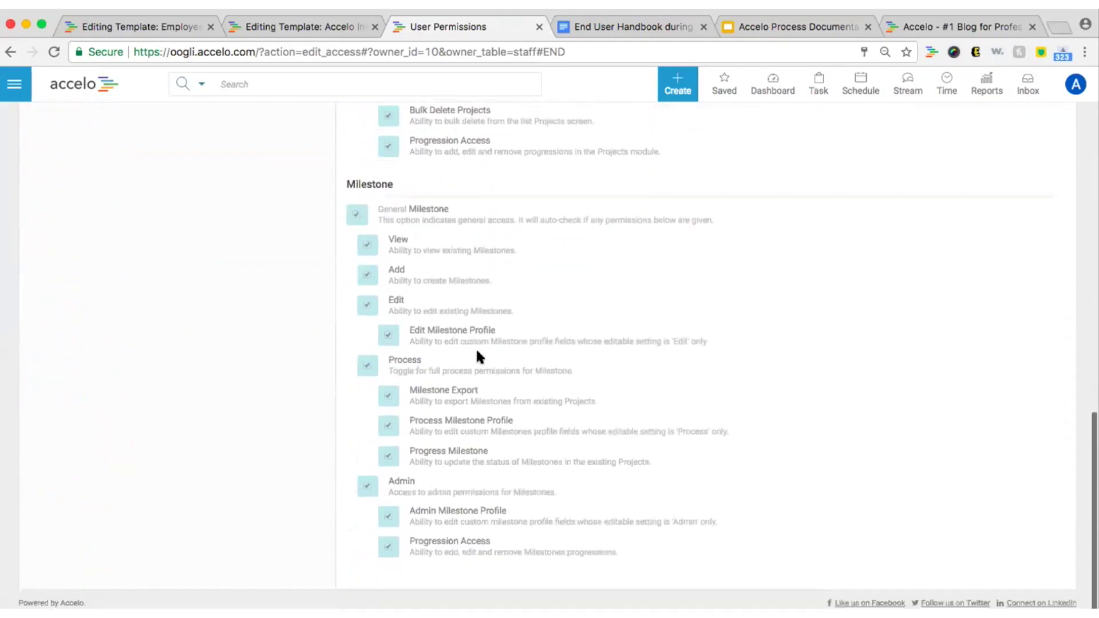
{"action": "scroll", "coordinate": [477, 358], "scroll_direction": "up", "scroll_amount": 15}
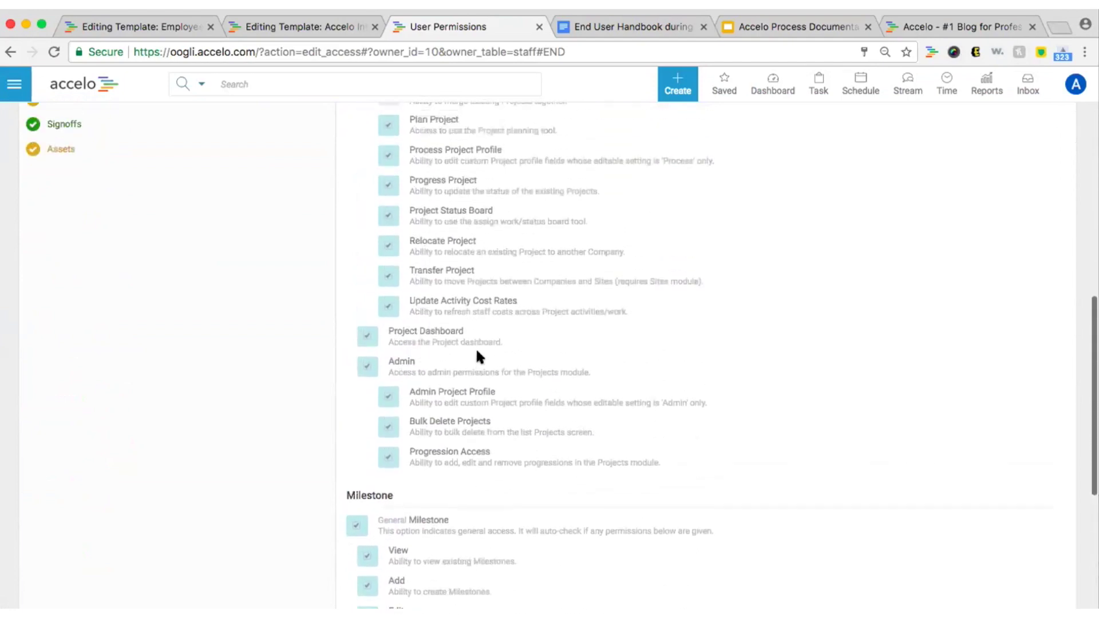
{"action": "scroll", "coordinate": [477, 358], "scroll_direction": "up", "scroll_amount": 10}
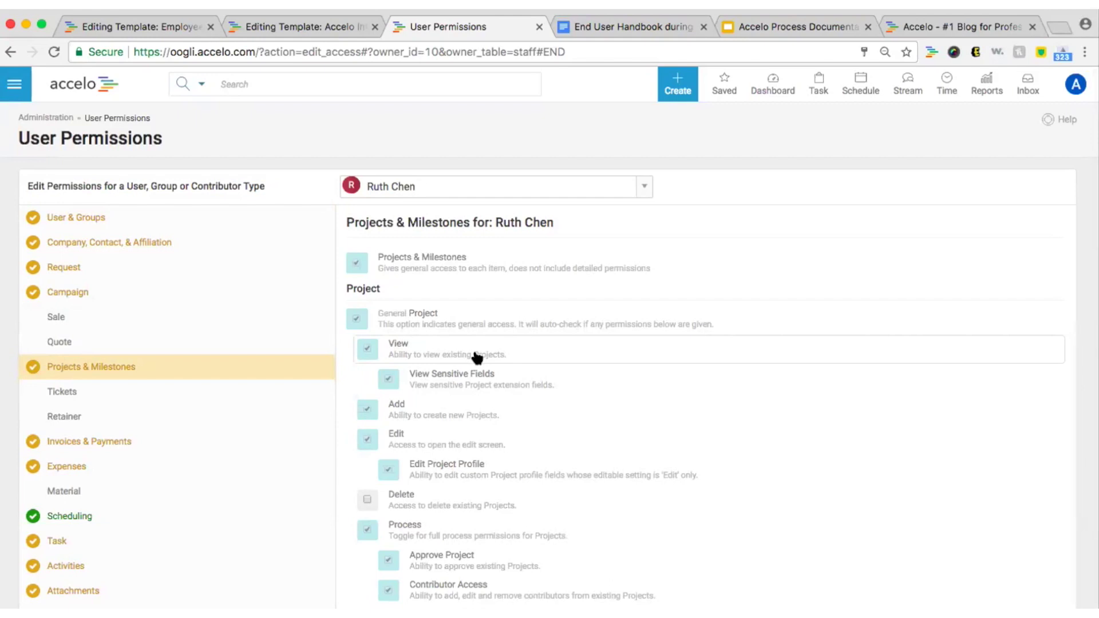
On the Accelo blog tab, go to Support > Help Guides to reach the Get Started page.
{"action": "left_click", "coordinate": [940, 29]}
{"action": "mouse_move", "coordinate": [530, 87]}
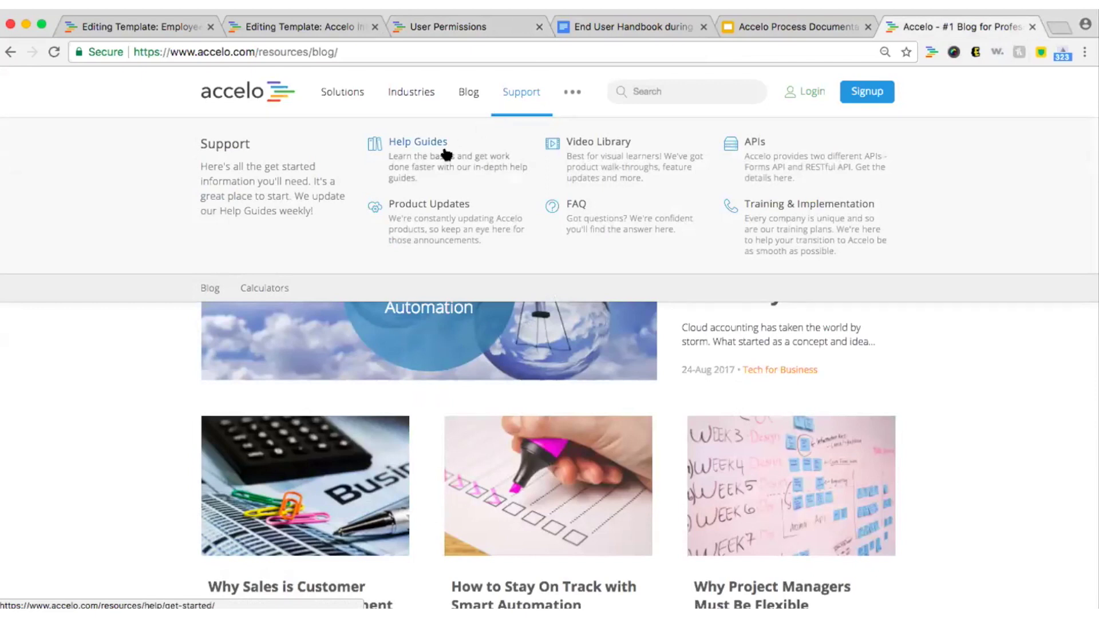
{"action": "left_click", "coordinate": [446, 156]}
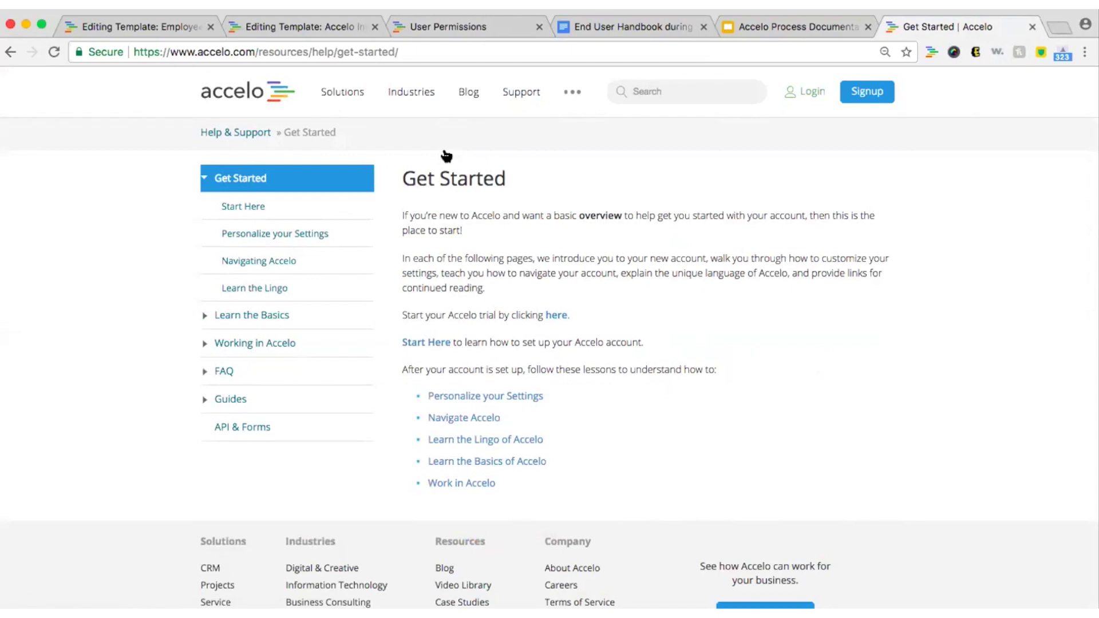
{"action": "left_click", "coordinate": [202, 180]}
{"action": "left_click", "coordinate": [205, 208]}
{"action": "left_click", "coordinate": [205, 208]}
{"action": "left_click", "coordinate": [205, 234]}
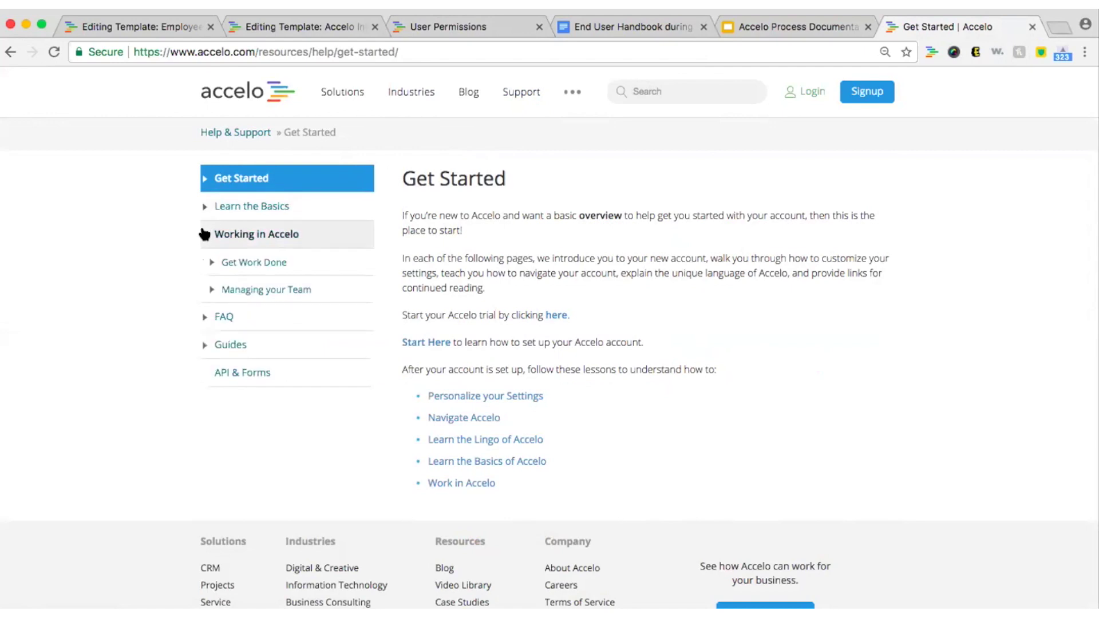
{"action": "left_click", "coordinate": [204, 235]}
{"action": "left_click", "coordinate": [203, 182]}
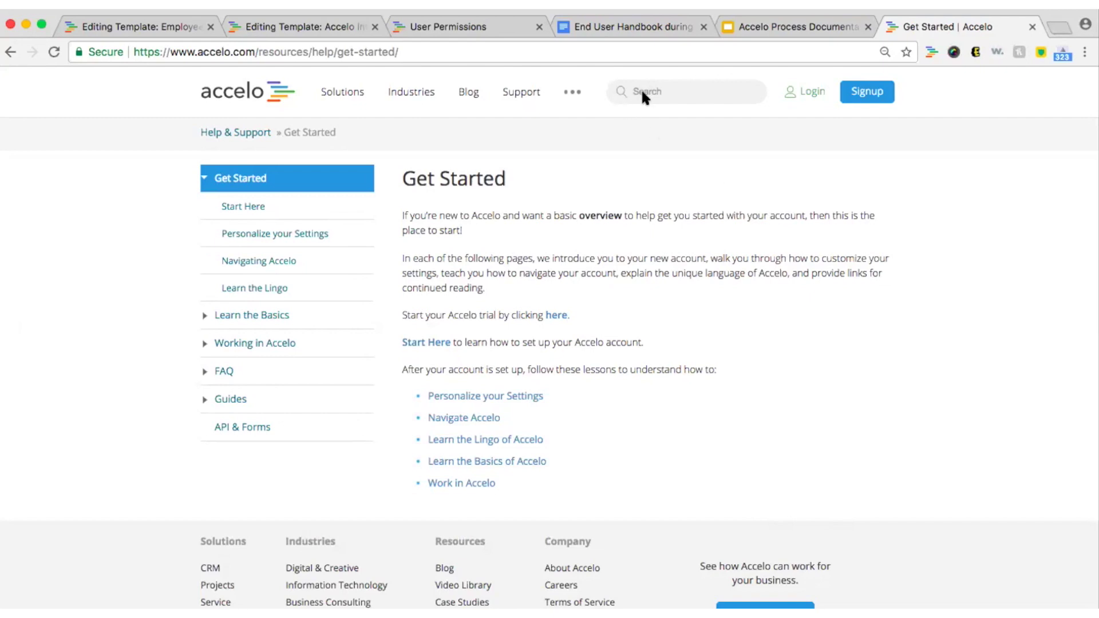
{"action": "left_click", "coordinate": [202, 376]}
{"action": "left_click", "coordinate": [202, 378]}
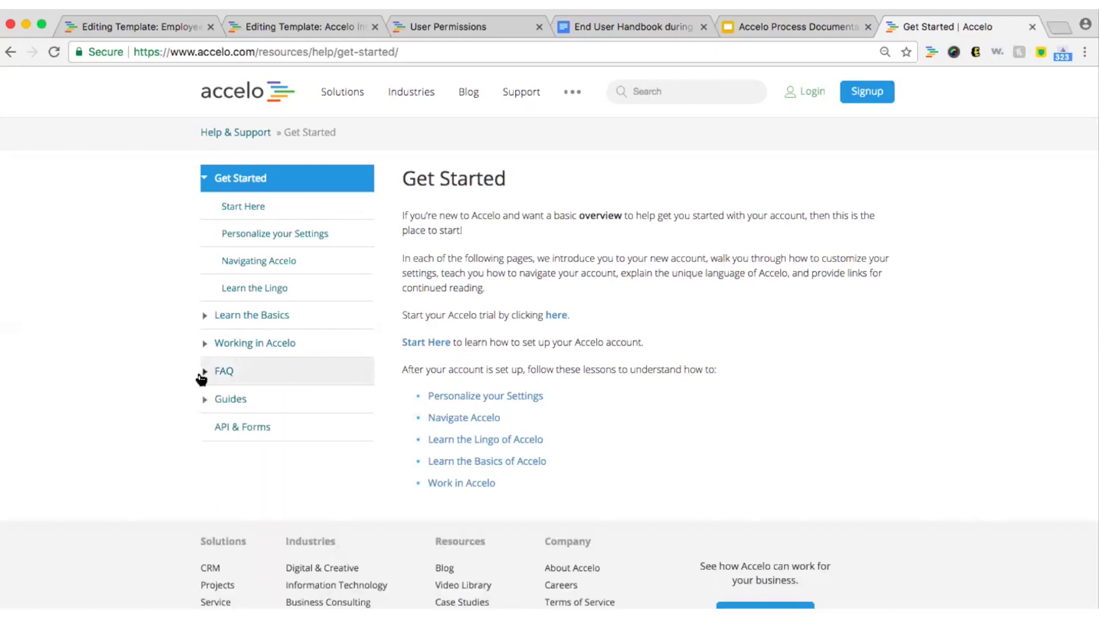
{"action": "left_click", "coordinate": [204, 401]}
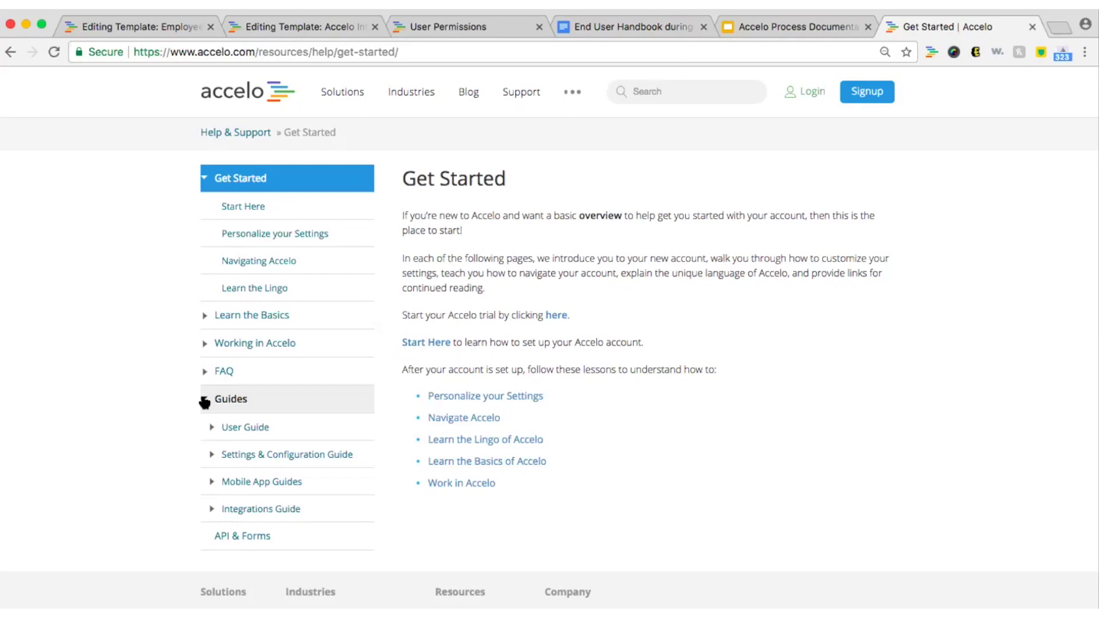
{"action": "left_click", "coordinate": [213, 427]}
{"action": "scroll", "coordinate": [289, 567], "scroll_direction": "down", "scroll_amount": 1}
{"action": "scroll", "coordinate": [291, 573], "scroll_direction": "down", "scroll_amount": 5}
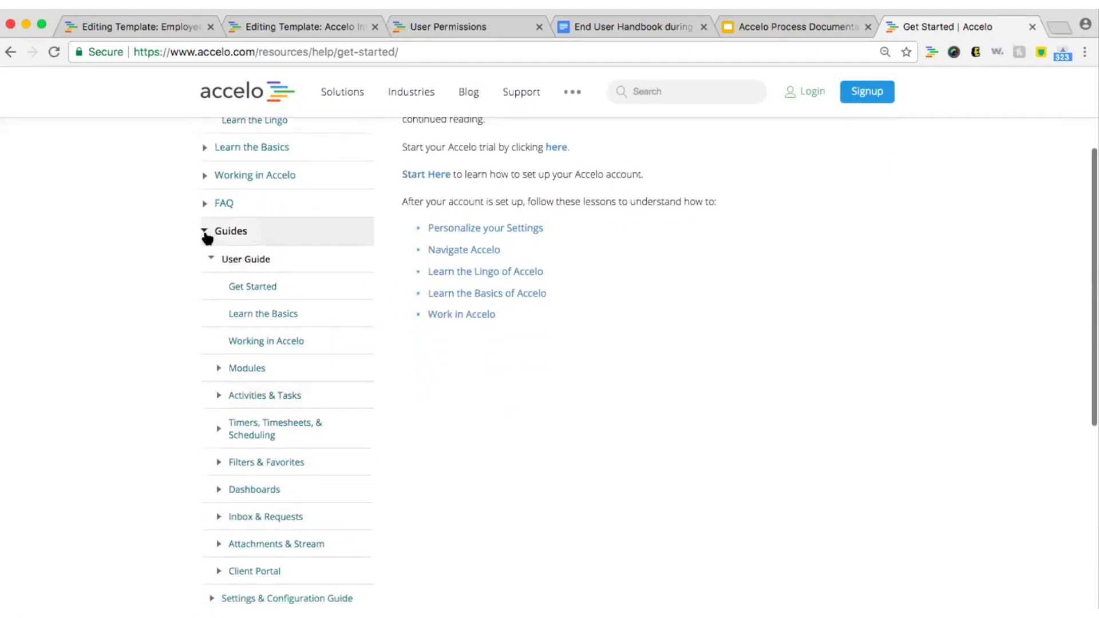
{"action": "left_click", "coordinate": [202, 230]}
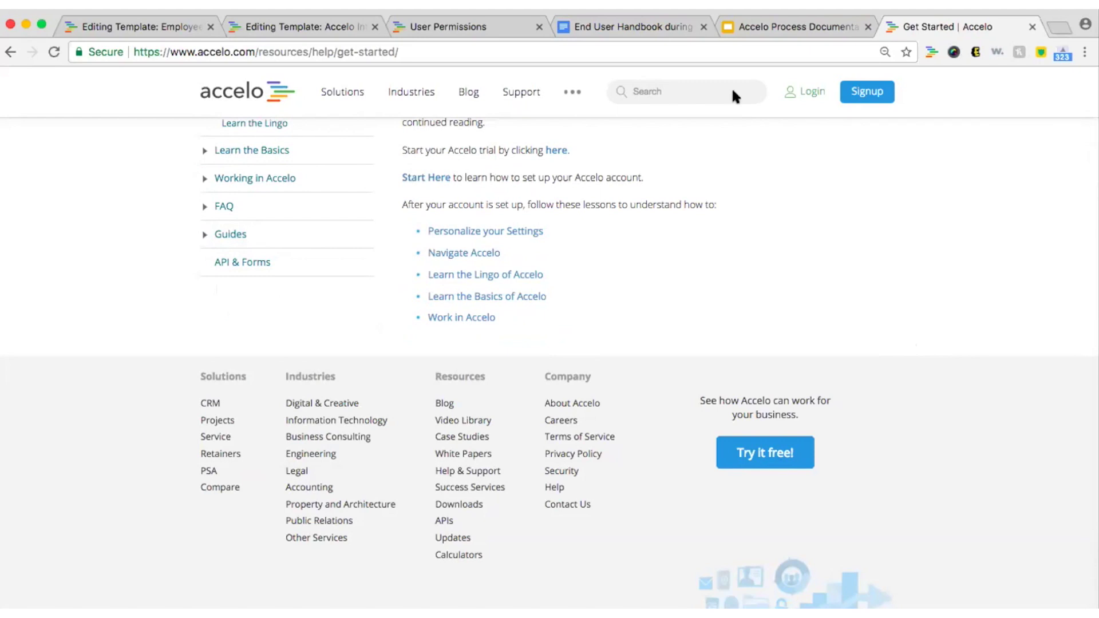
{"action": "left_click", "coordinate": [729, 46]}
Load the Best Practices videos page, scroll its video grid, then view the End User Handbook document.
{"action": "type", "text": "https://www.accelo.com/resources/videos/best-practices"}
{"action": "key", "text": "Return"}
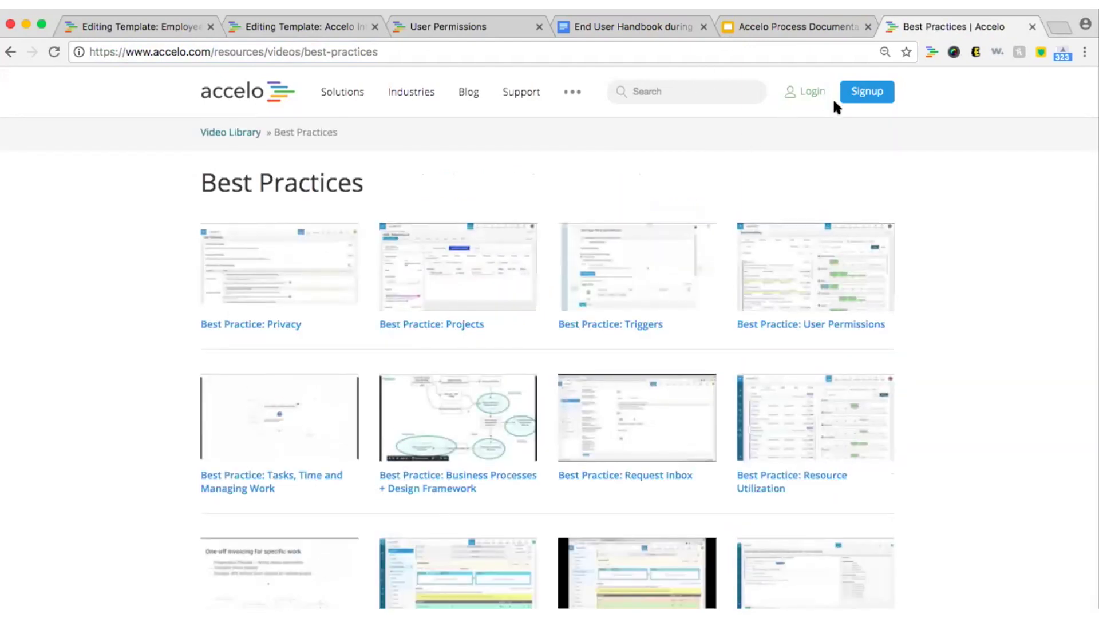
{"action": "scroll", "coordinate": [811, 178], "scroll_direction": "down", "scroll_amount": 5}
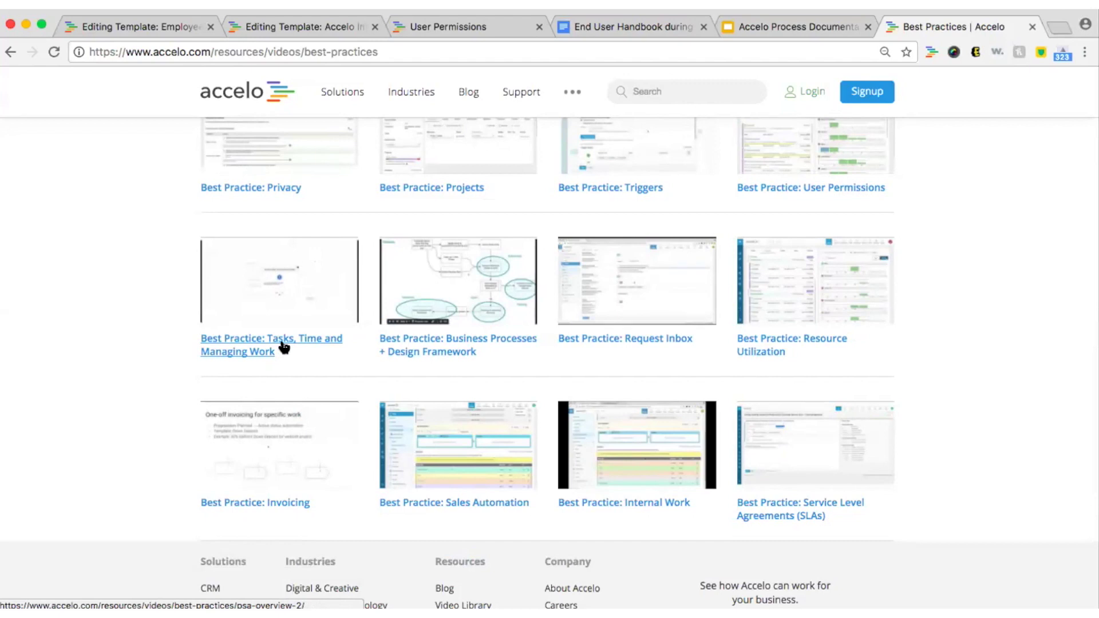
{"action": "scroll", "coordinate": [282, 346], "scroll_direction": "up", "scroll_amount": 2}
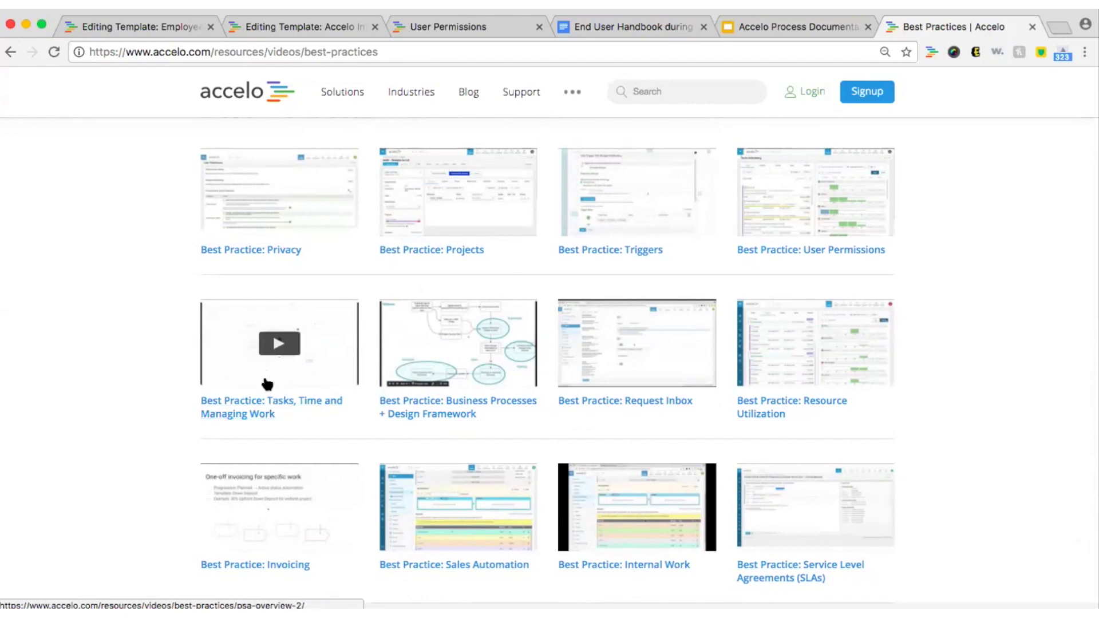
{"action": "scroll", "coordinate": [267, 384], "scroll_direction": "up", "scroll_amount": 2}
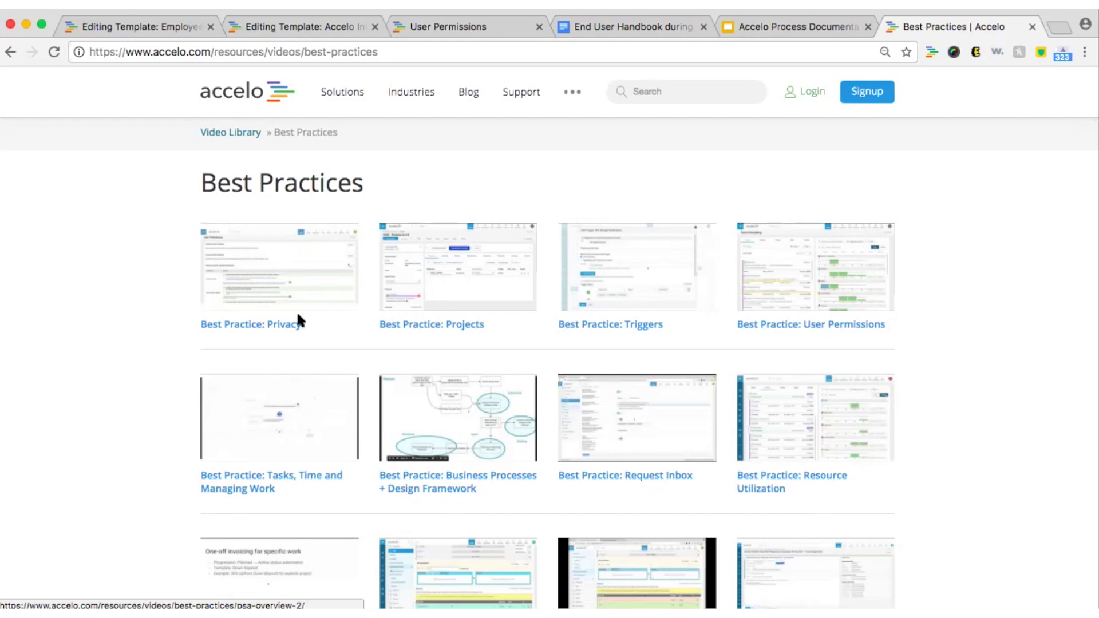
{"action": "left_click", "coordinate": [583, 23]}
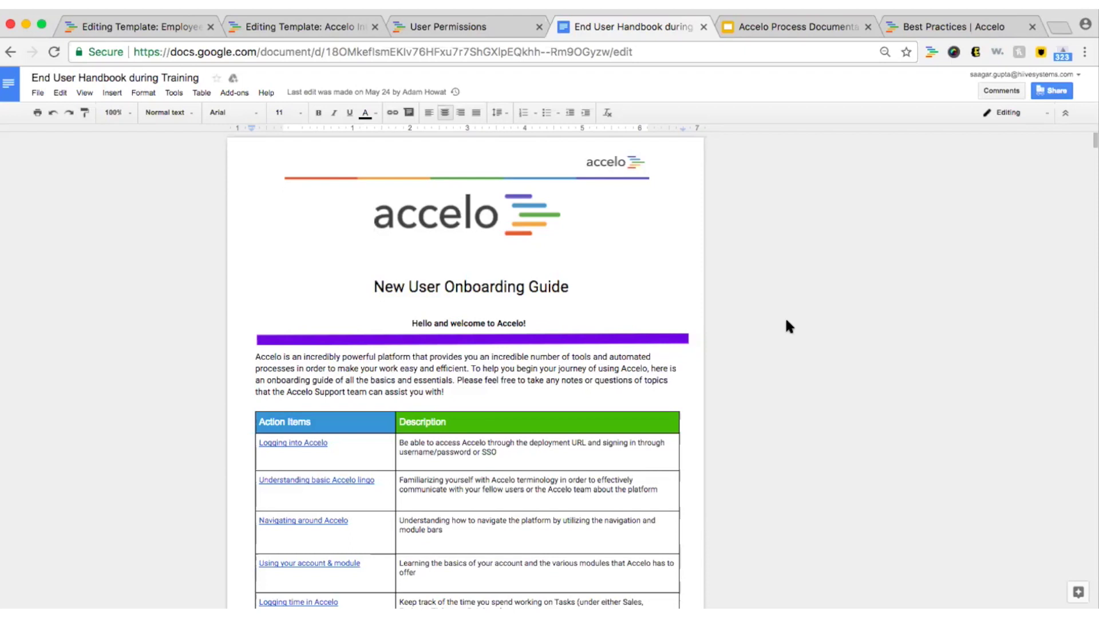
Step through the Accelo Process Documentation slides from Outline through Why Accelo?, General Overview and Request Queue onward.
{"action": "left_click", "coordinate": [775, 27]}
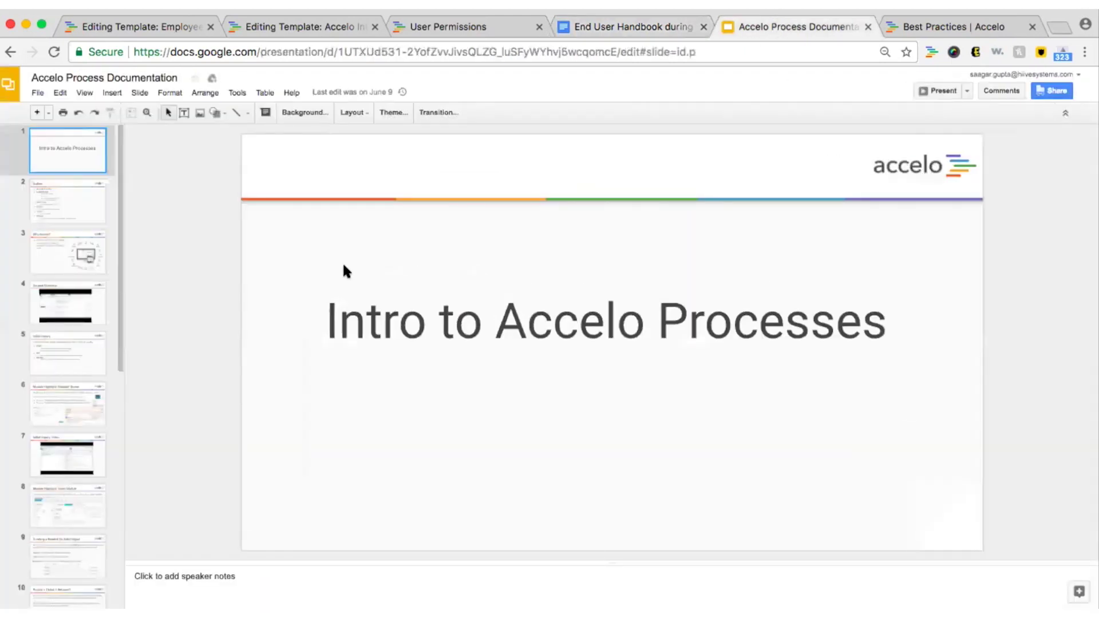
{"action": "left_click", "coordinate": [77, 213]}
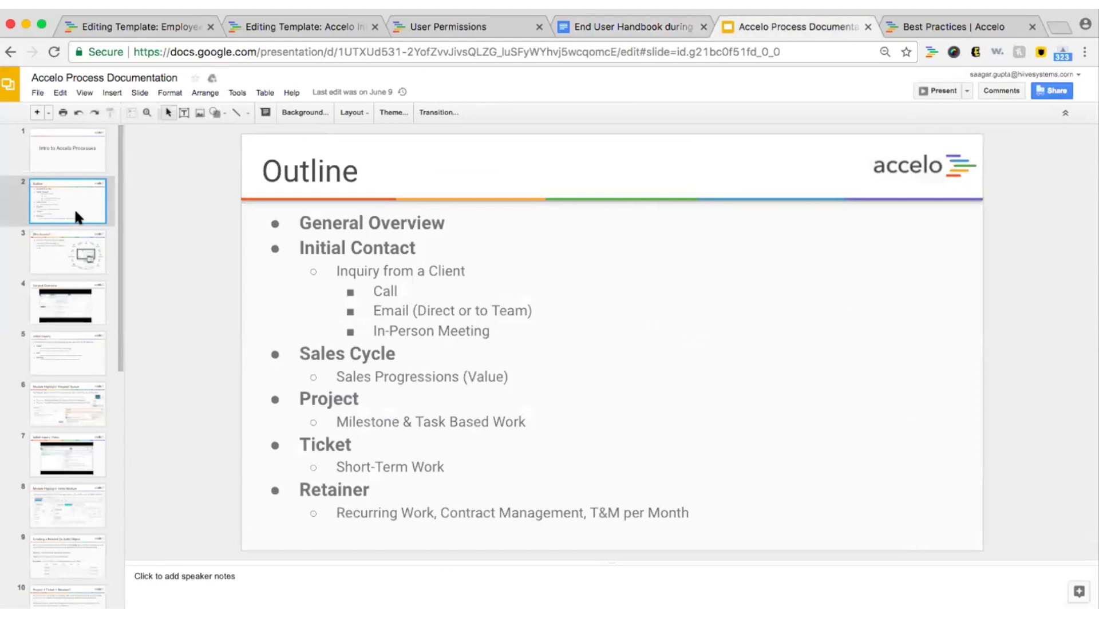
{"action": "key", "text": "Down"}
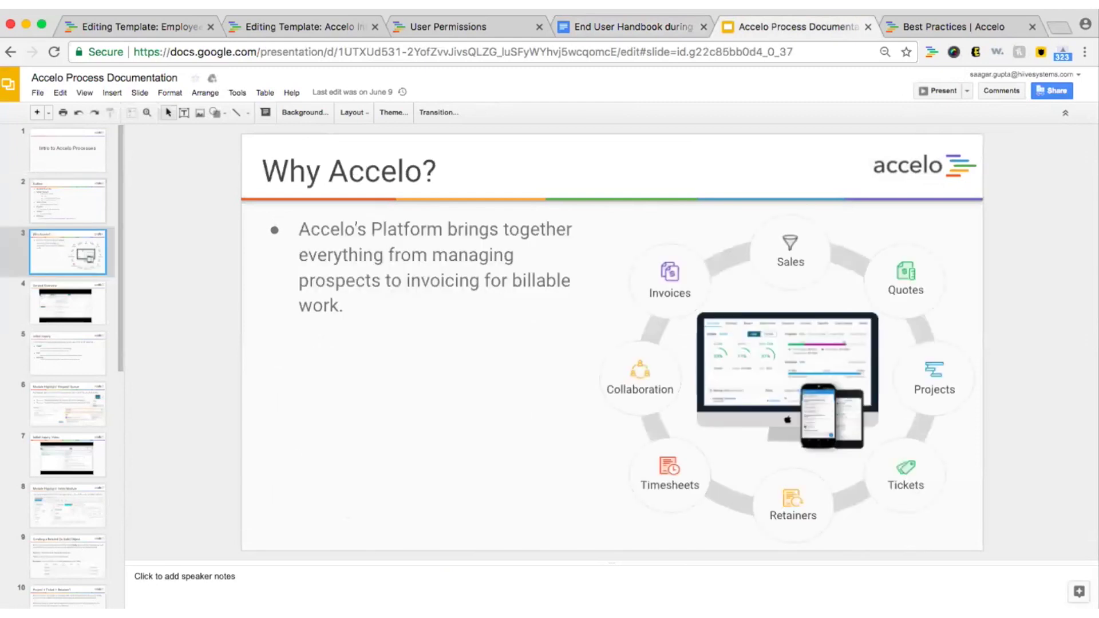
{"action": "key", "text": "Down"}
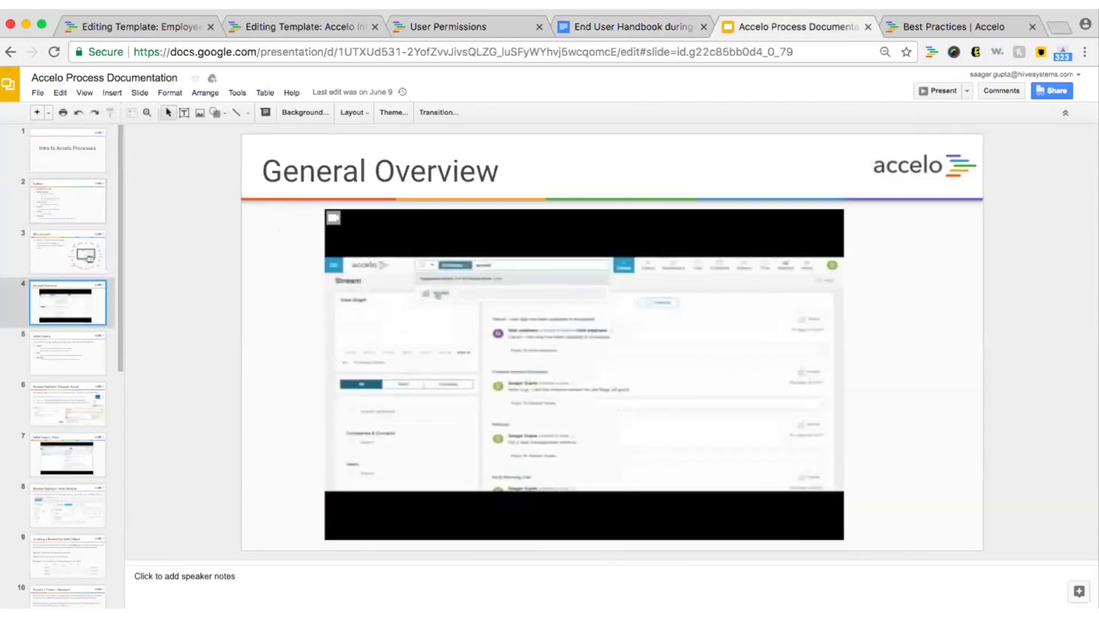
{"action": "key", "text": "Down"}
{"action": "key", "text": "Down"}
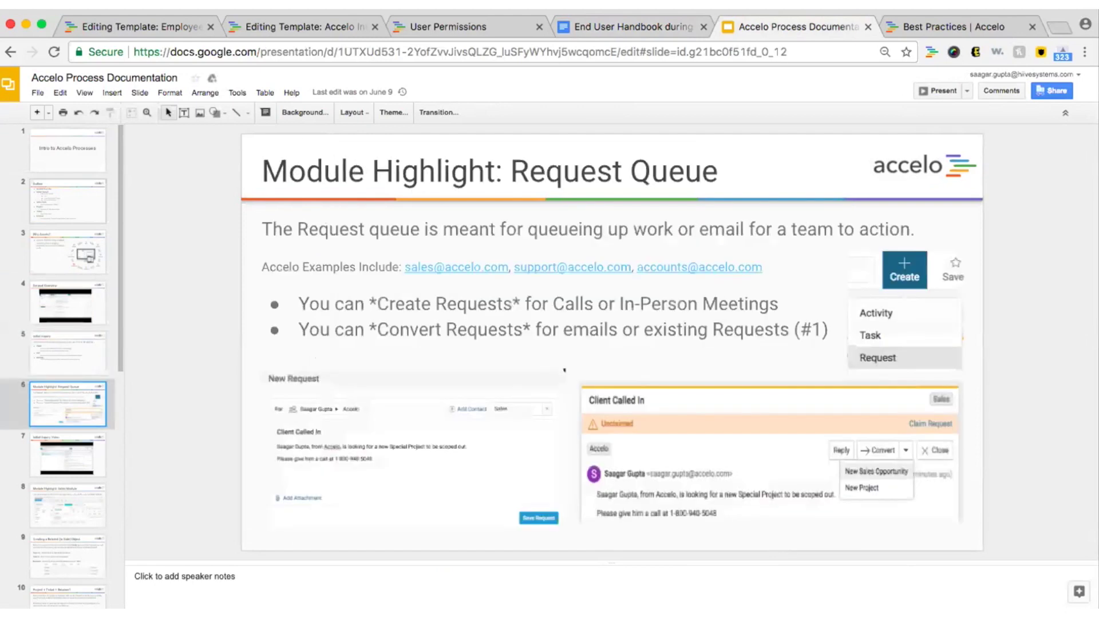
{"action": "key", "text": "Down"}
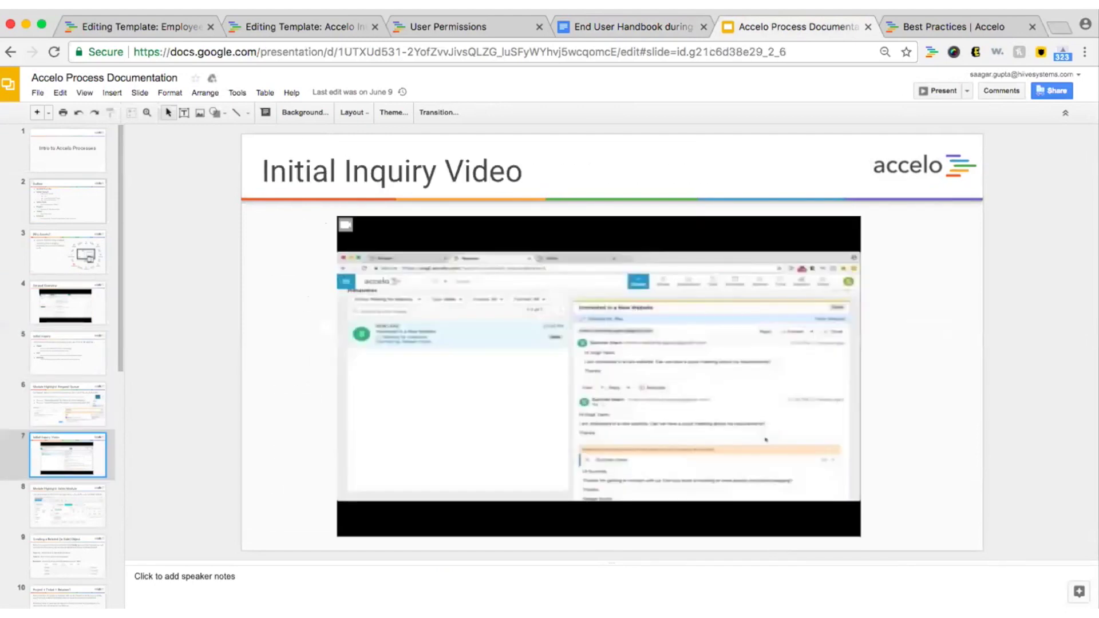
{"action": "key", "text": "Down"}
{"action": "key", "text": "Down"}
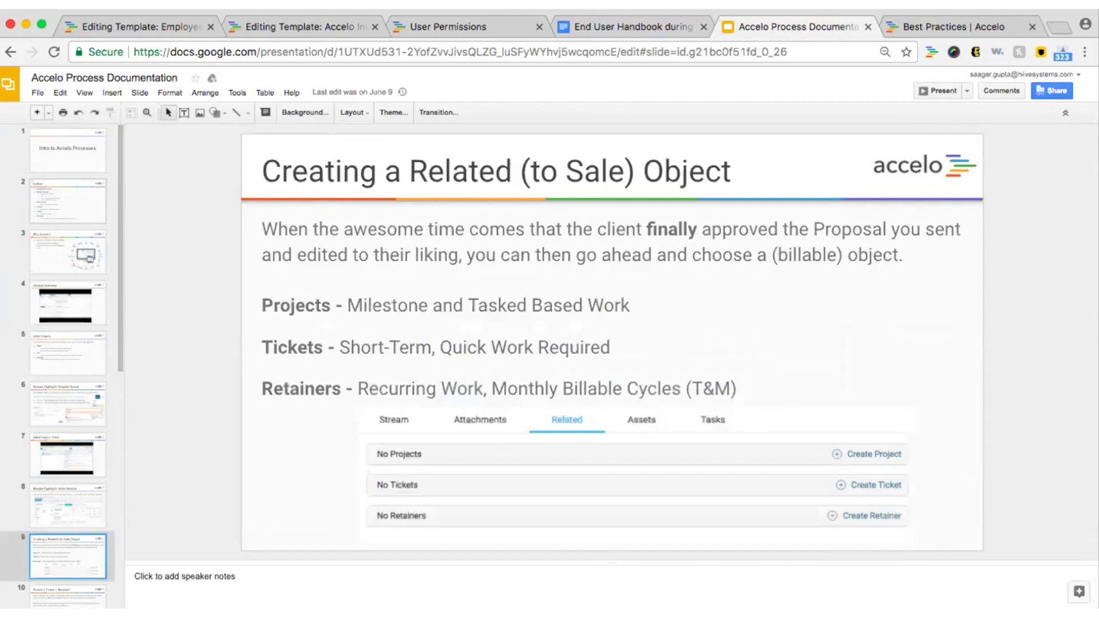
{"action": "key", "text": "Down"}
{"action": "key", "text": "Down"}
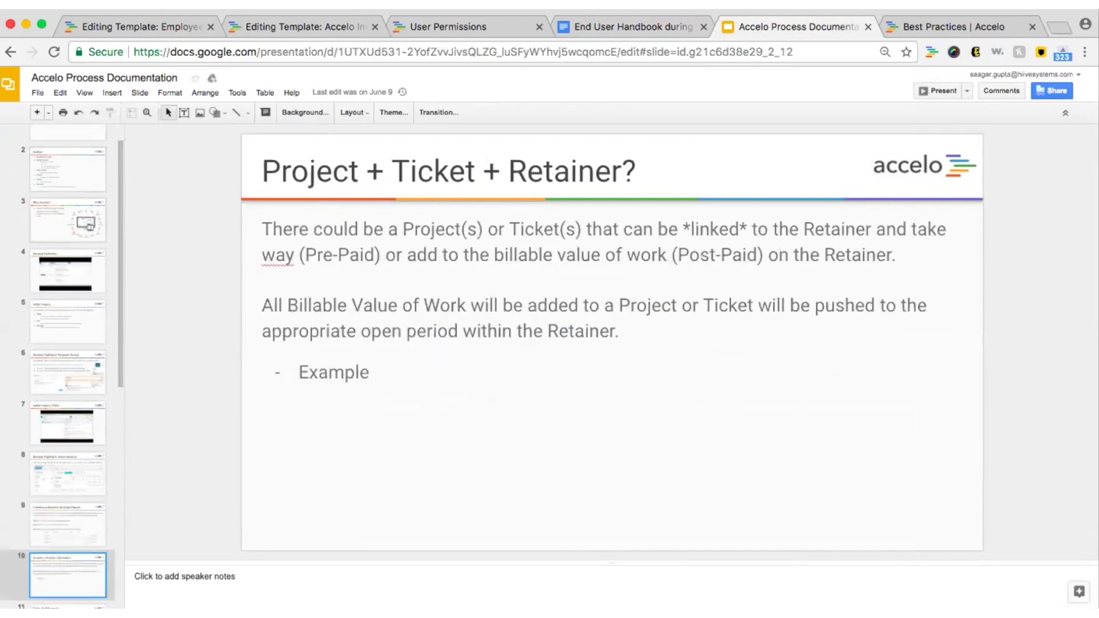
{"action": "key", "text": "Down"}
{"action": "key", "text": "Down"}
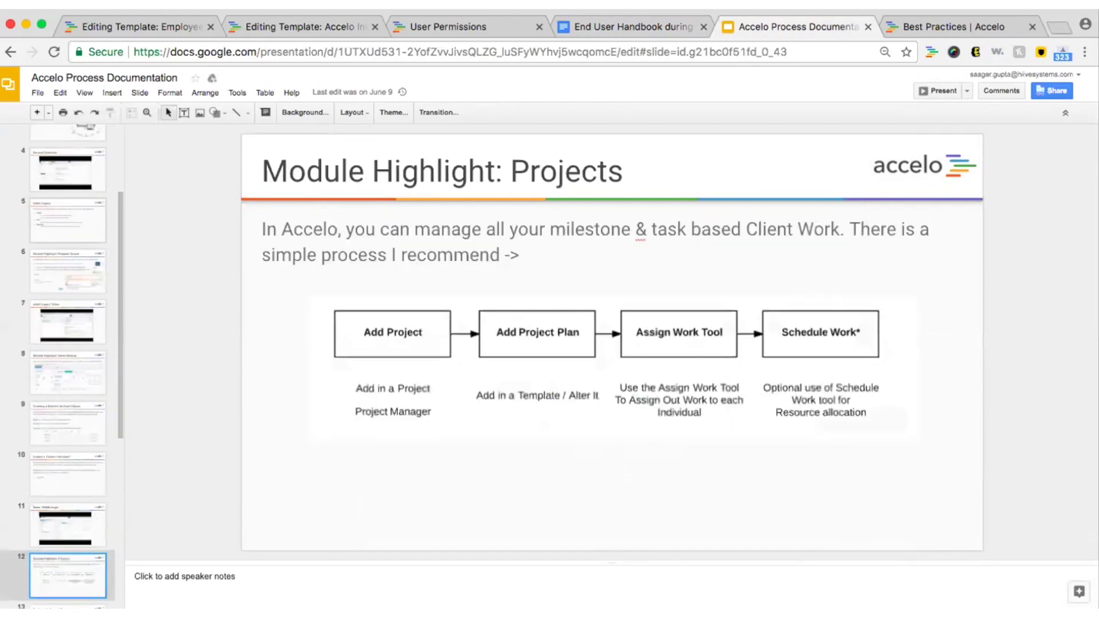